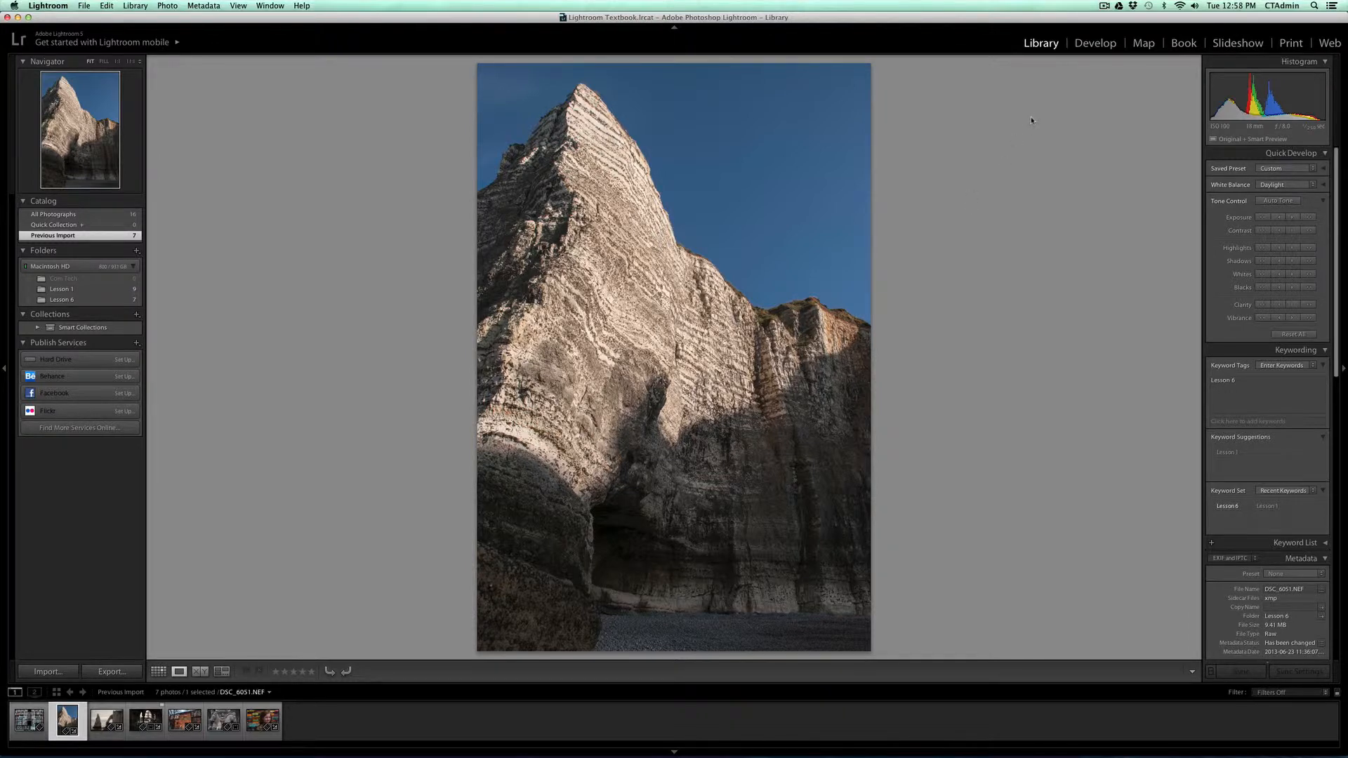
# Step: Open the cliff photo for developing and draw a graduated filter diagonally from its lower-right corner up to the middle of the cliff
pyautogui.click(1103, 44)
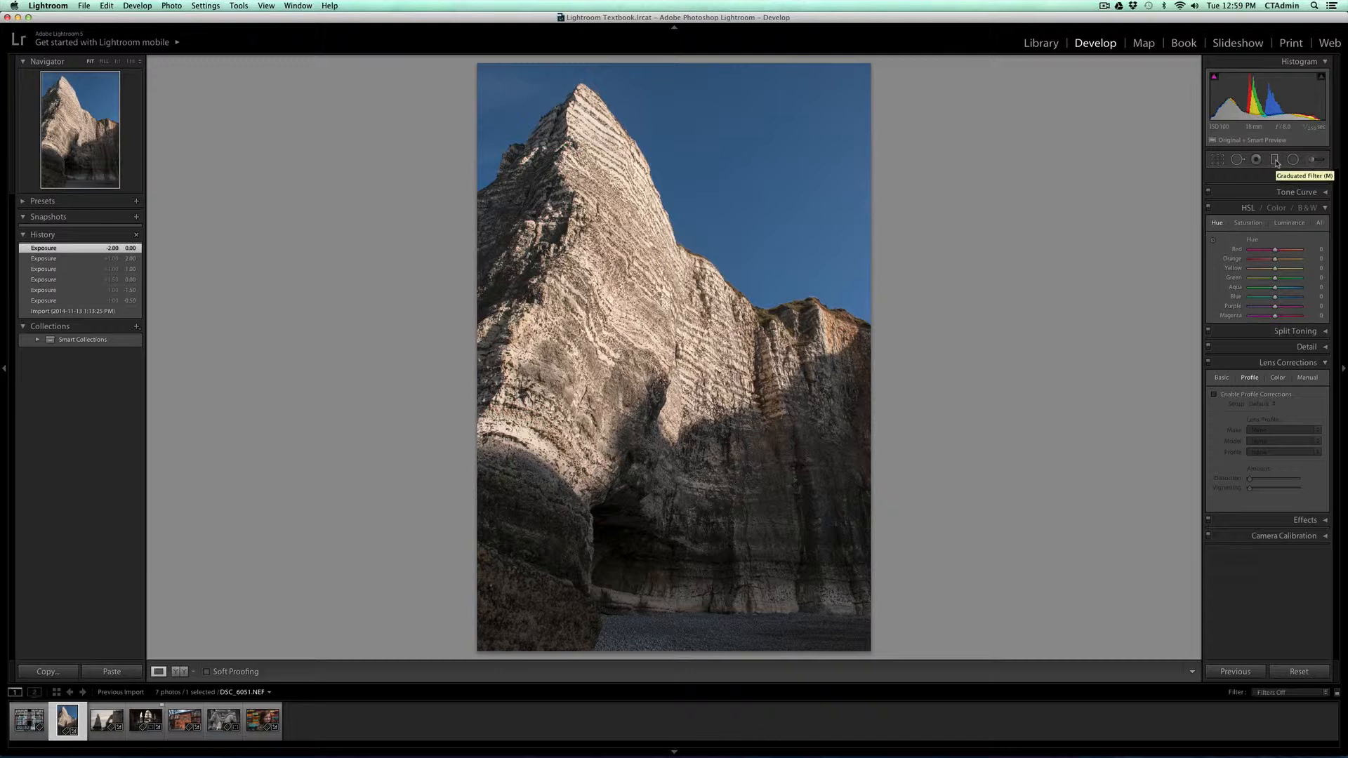
pyautogui.click(1276, 160)
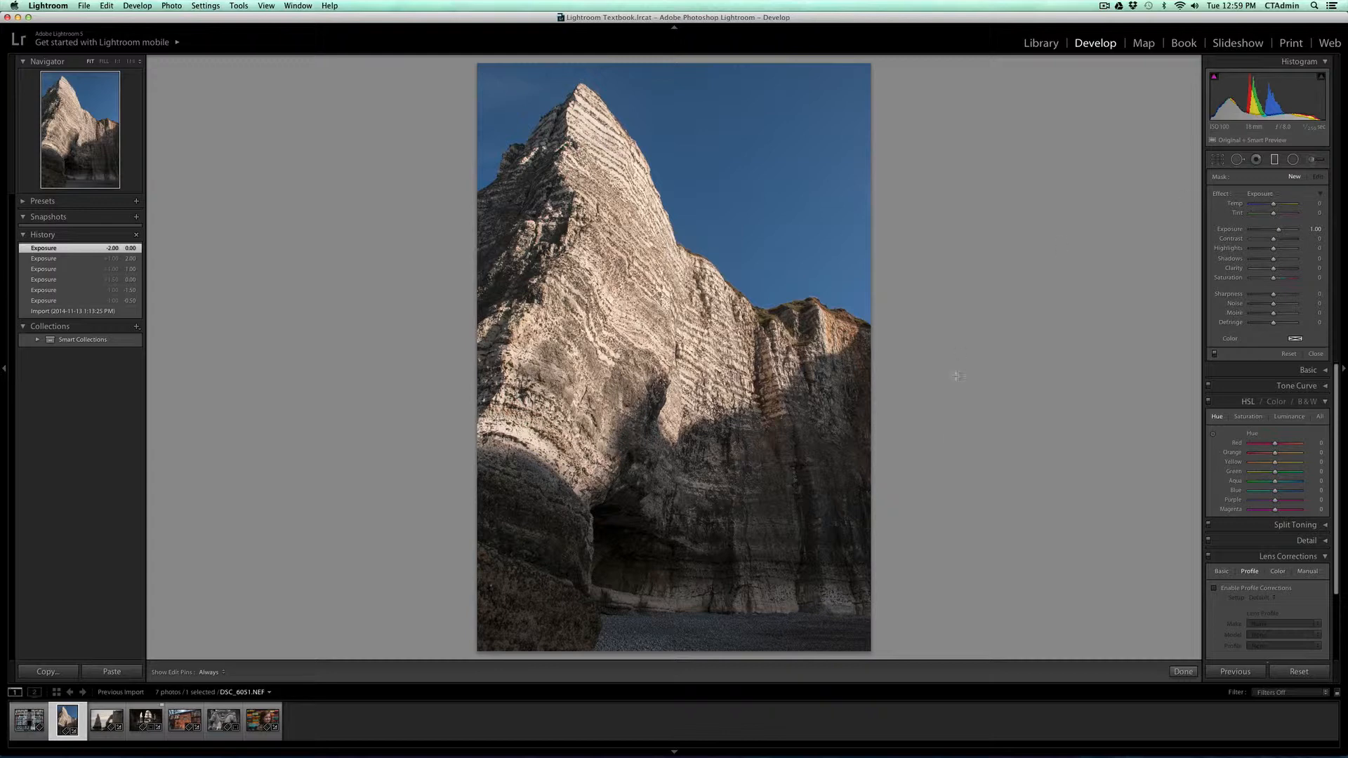
pyautogui.moveTo(863, 641); pyautogui.dragTo(652, 319)
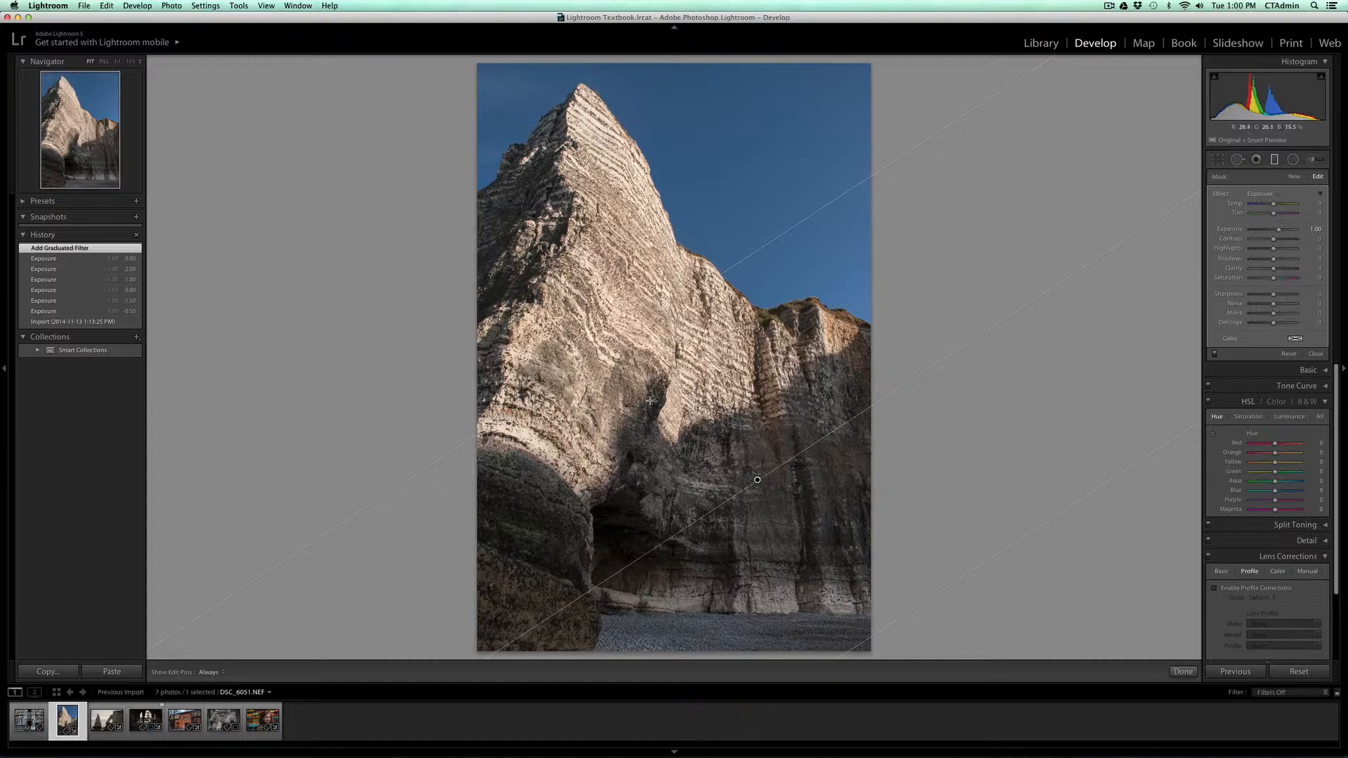
# Step: Set the graduated filter's Exposure to 1.00
pyautogui.click(1264, 195)
pyautogui.click(1265, 195)
pyautogui.moveTo(1279, 231)
pyautogui.mouseDown()
pyautogui.moveTo(1249, 233)
pyautogui.moveTo(1292, 233)
pyautogui.moveTo(1280, 236)
pyautogui.mouseUp()
pyautogui.click(1316, 229)
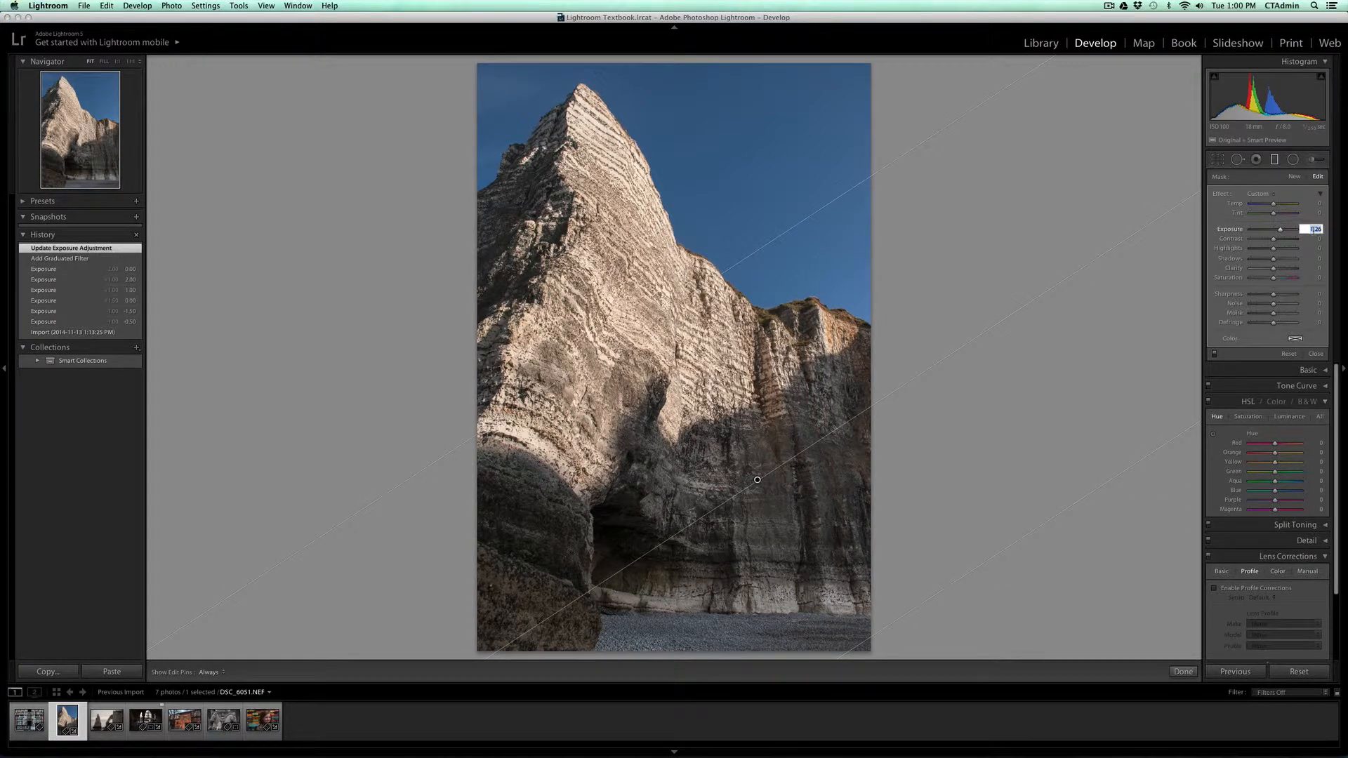
pyautogui.write('1')
pyautogui.press('Return')
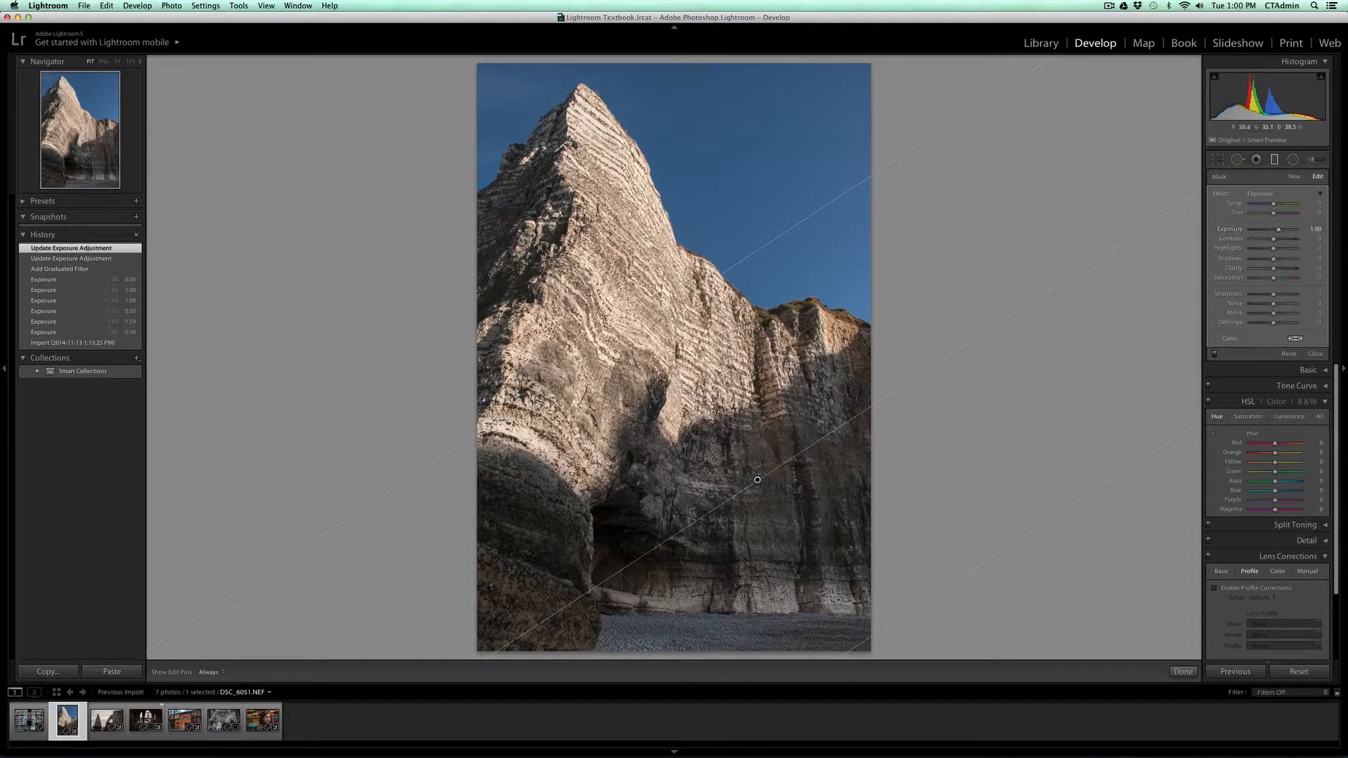
# Step: Rotate and resize the graduated filter, raise its Exposure to about 2.2, and position it over the shadowed lower part of the cliff
pyautogui.moveTo(655, 314); pyautogui.dragTo(392, 58)
pyautogui.moveTo(650, 315); pyautogui.dragTo(743, 439)
pyautogui.moveTo(787, 526); pyautogui.dragTo(605, 341)
pyautogui.moveTo(1279, 230)
pyautogui.mouseDown()
pyautogui.moveTo(1297, 231)
pyautogui.moveTo(1264, 236)
pyautogui.moveTo(1286, 235)
pyautogui.mouseUp()
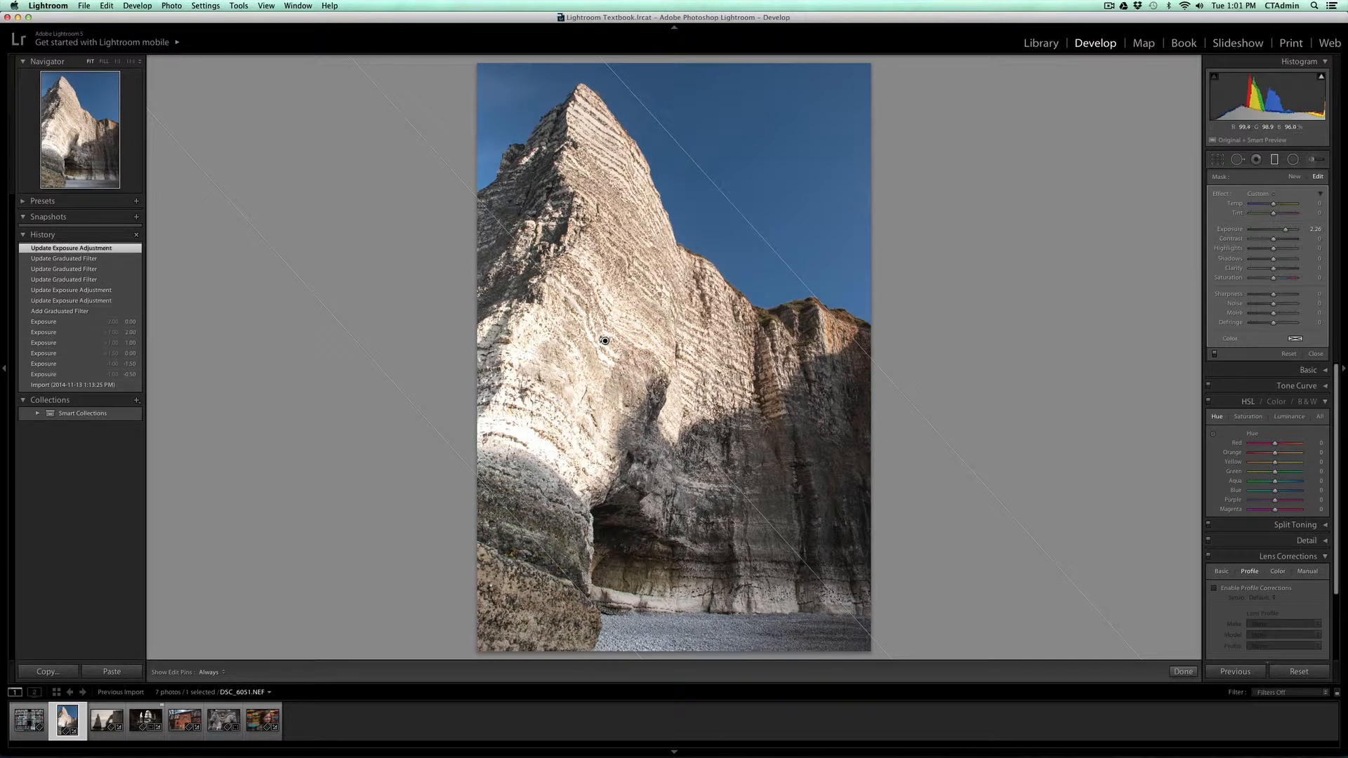
pyautogui.moveTo(598, 335); pyautogui.dragTo(722, 486)
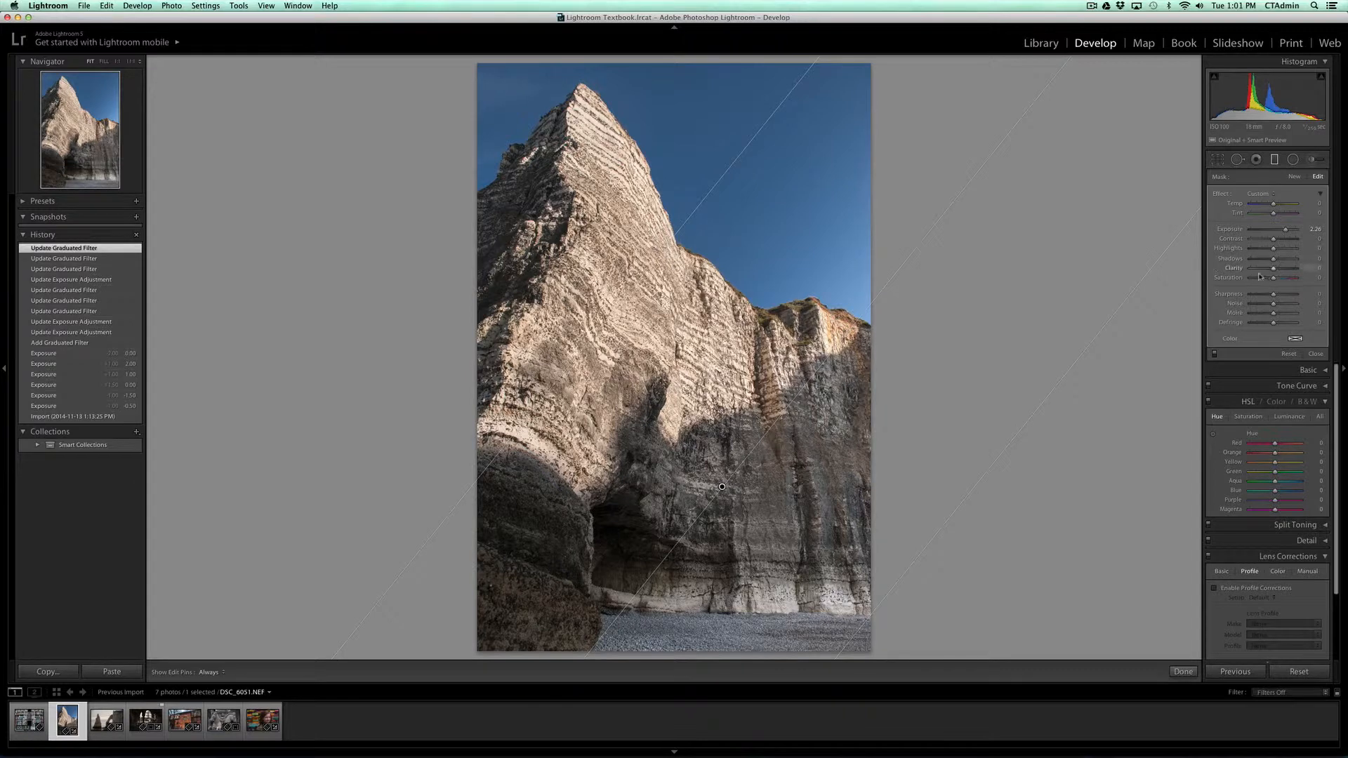
# Step: Try Saturation 100, Contrast 29 and Clarity 14 on the graduated filter
pyautogui.moveTo(1273, 279); pyautogui.dragTo(1325, 287)
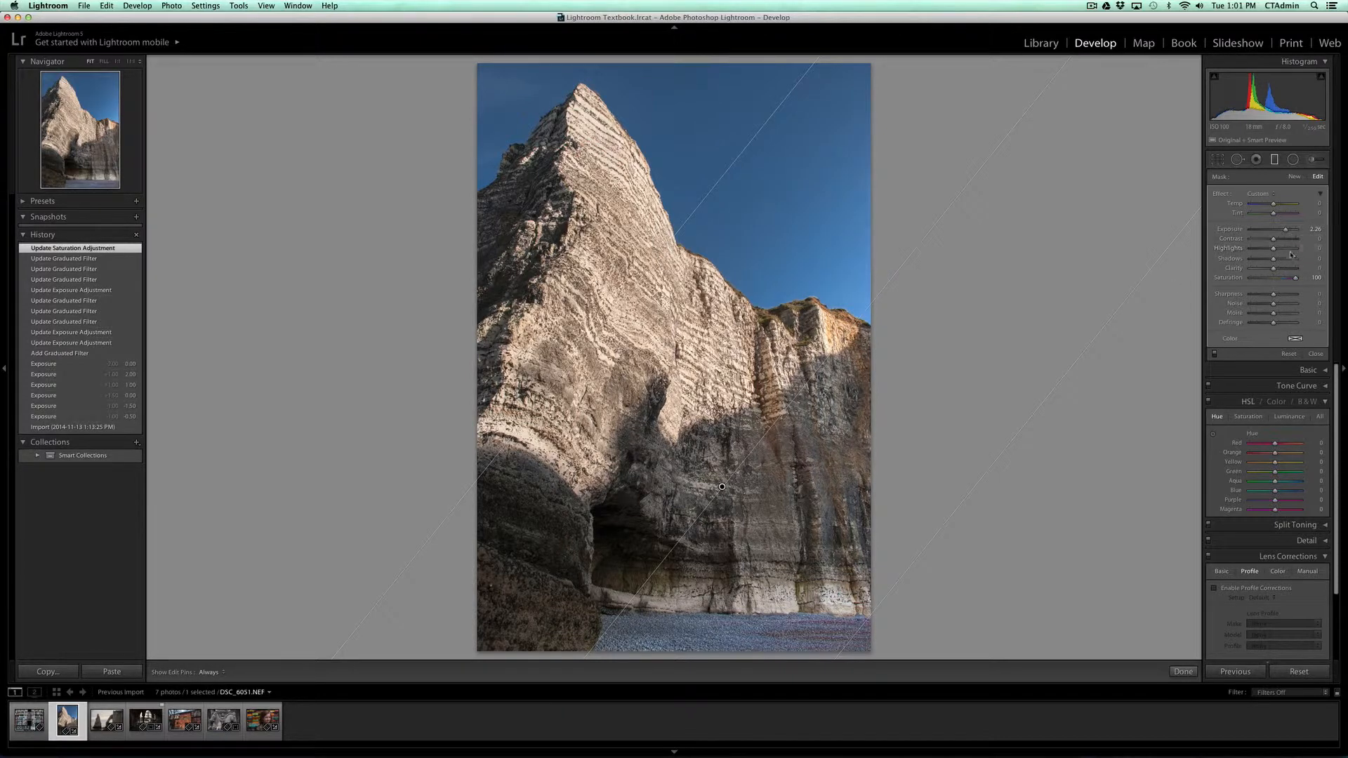
pyautogui.moveTo(1274, 239); pyautogui.dragTo(1156, 267)
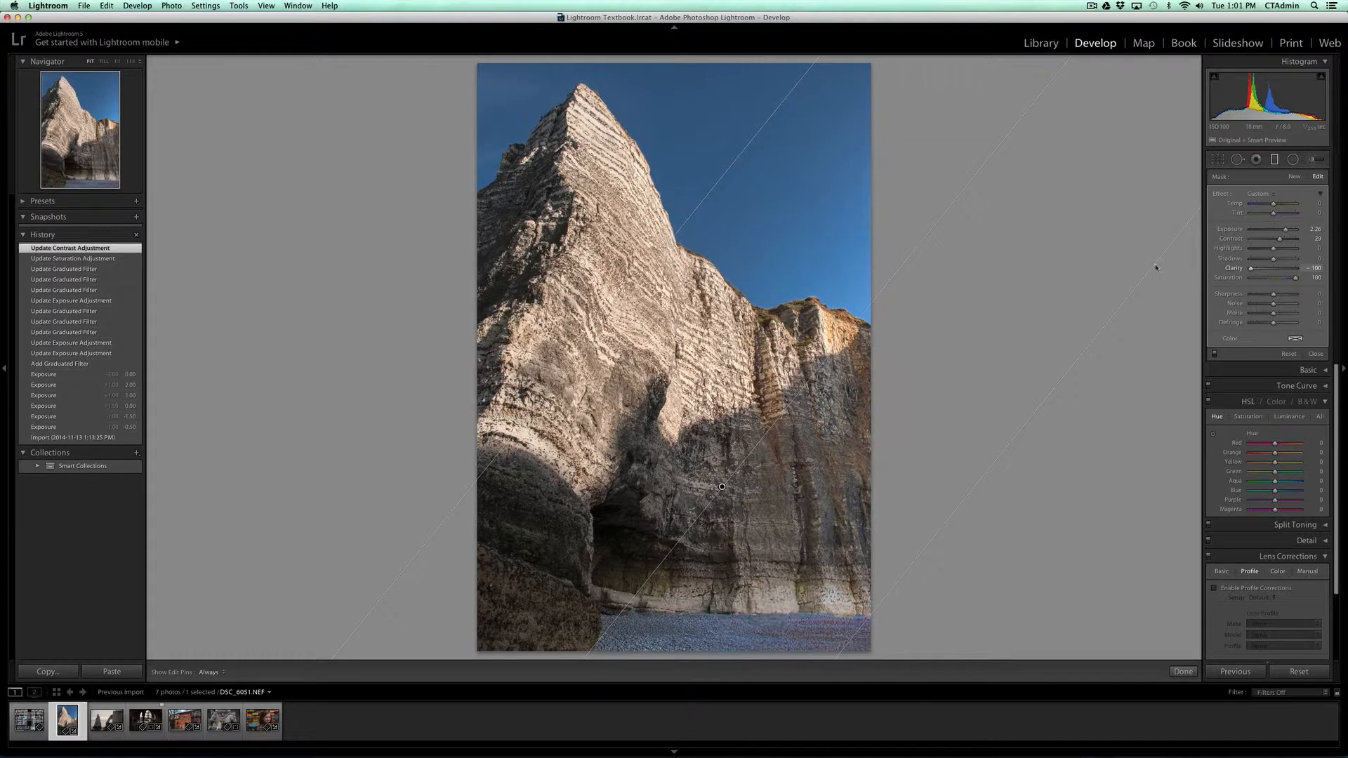
pyautogui.moveTo(1320, 274); pyautogui.dragTo(1274, 280)
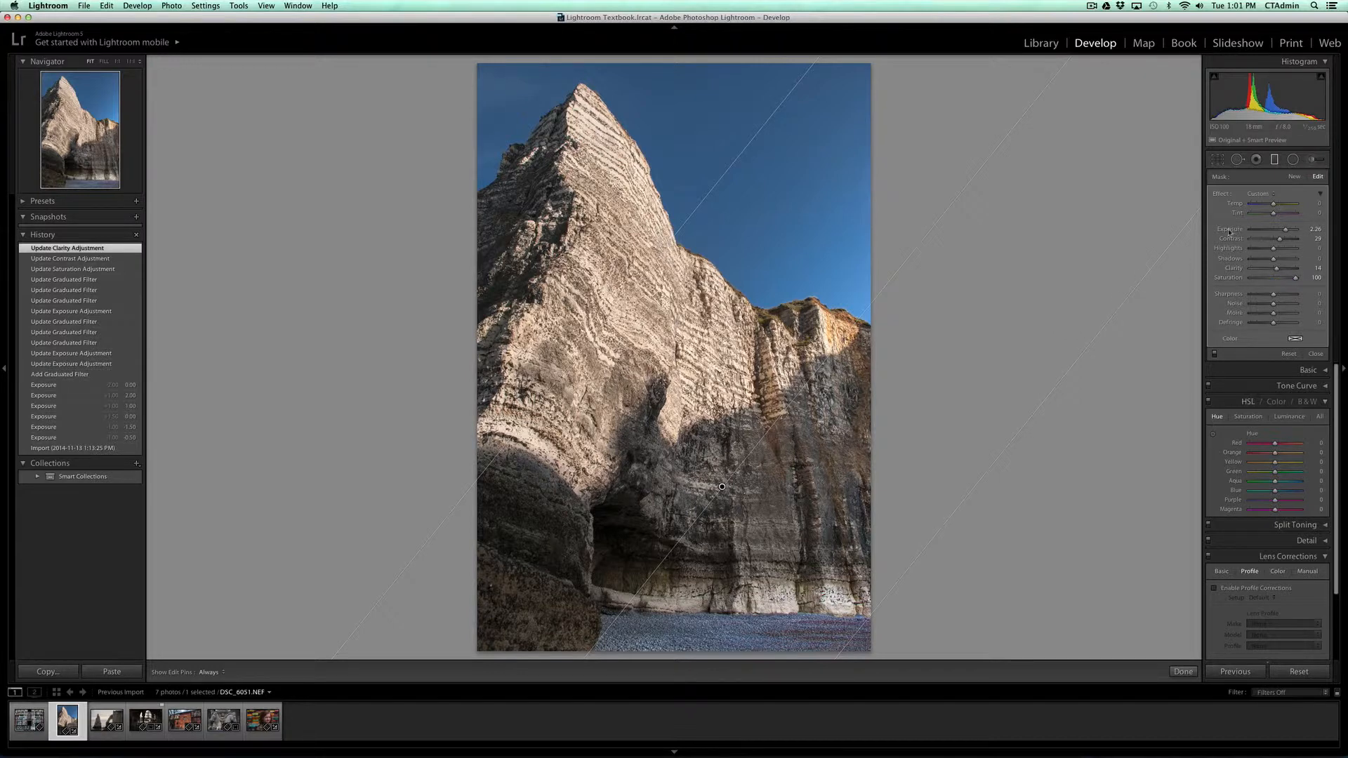
# Step: Reset the filter's Saturation, Clarity and Contrast to their defaults and set its Exposure to 1.00
pyautogui.doubleClick(1229, 280)
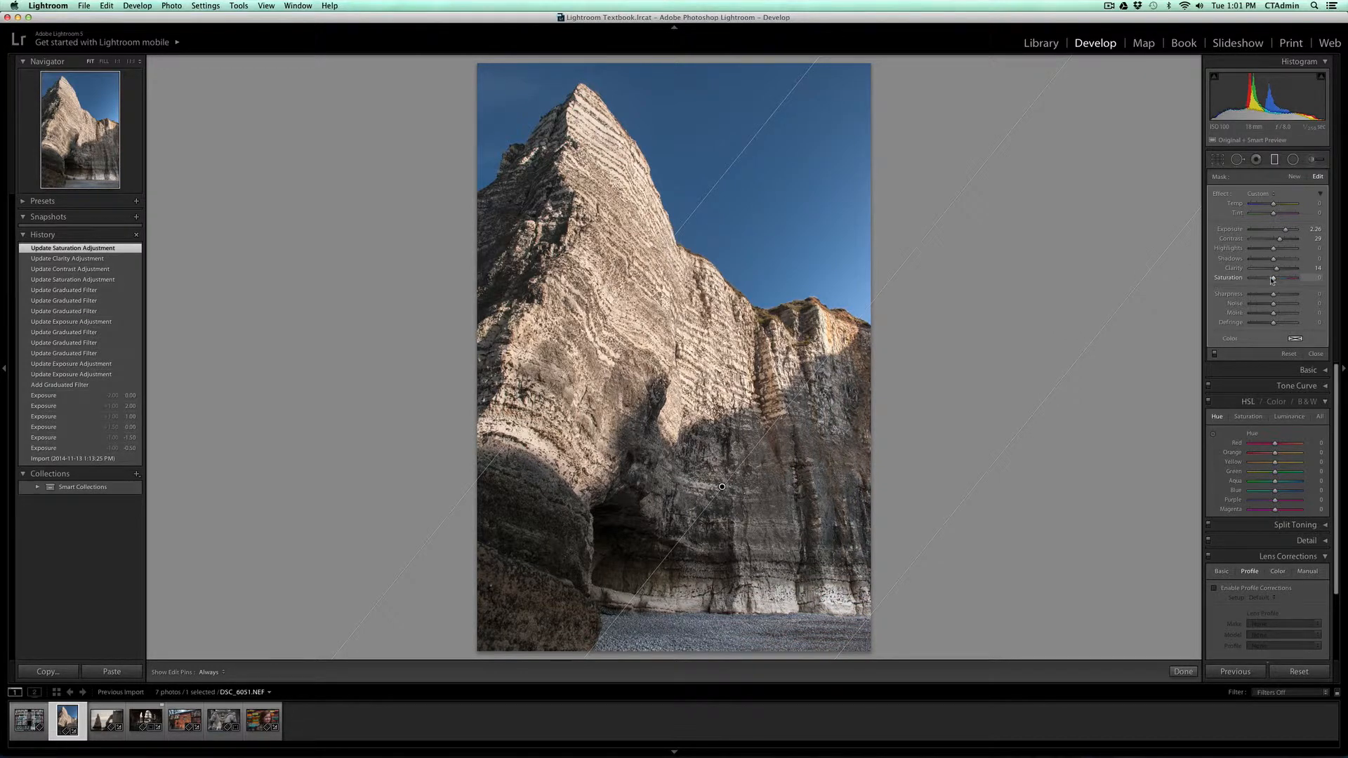
pyautogui.doubleClick(1232, 268)
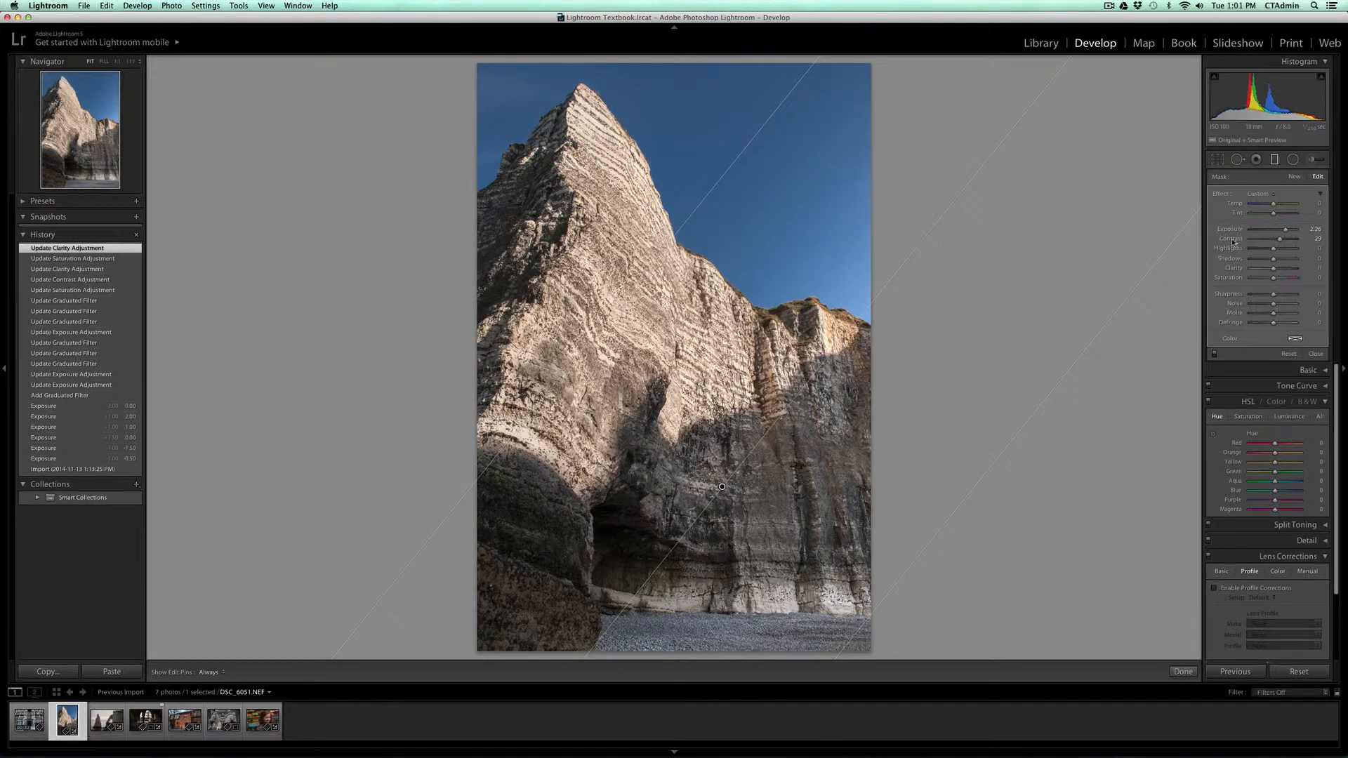
pyautogui.doubleClick(1234, 239)
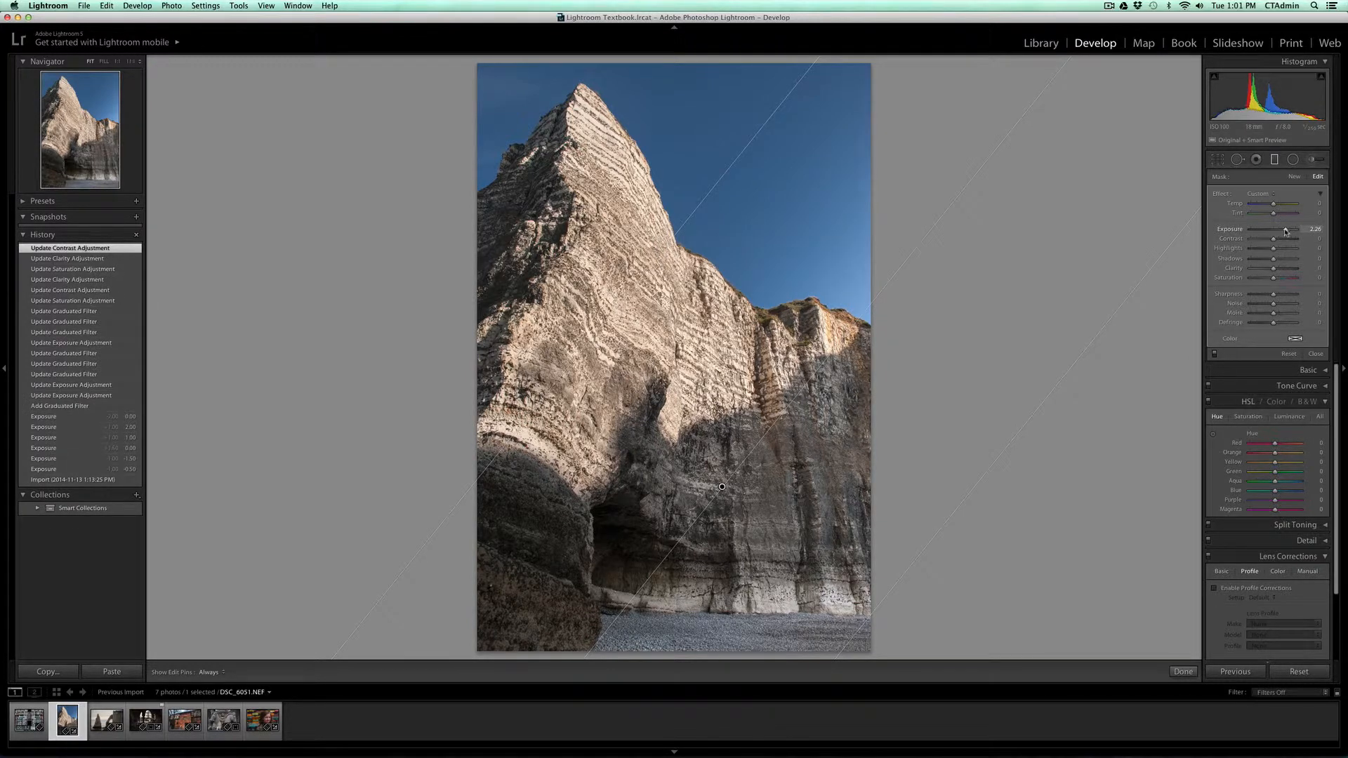
pyautogui.click(1315, 230)
pyautogui.write('1')
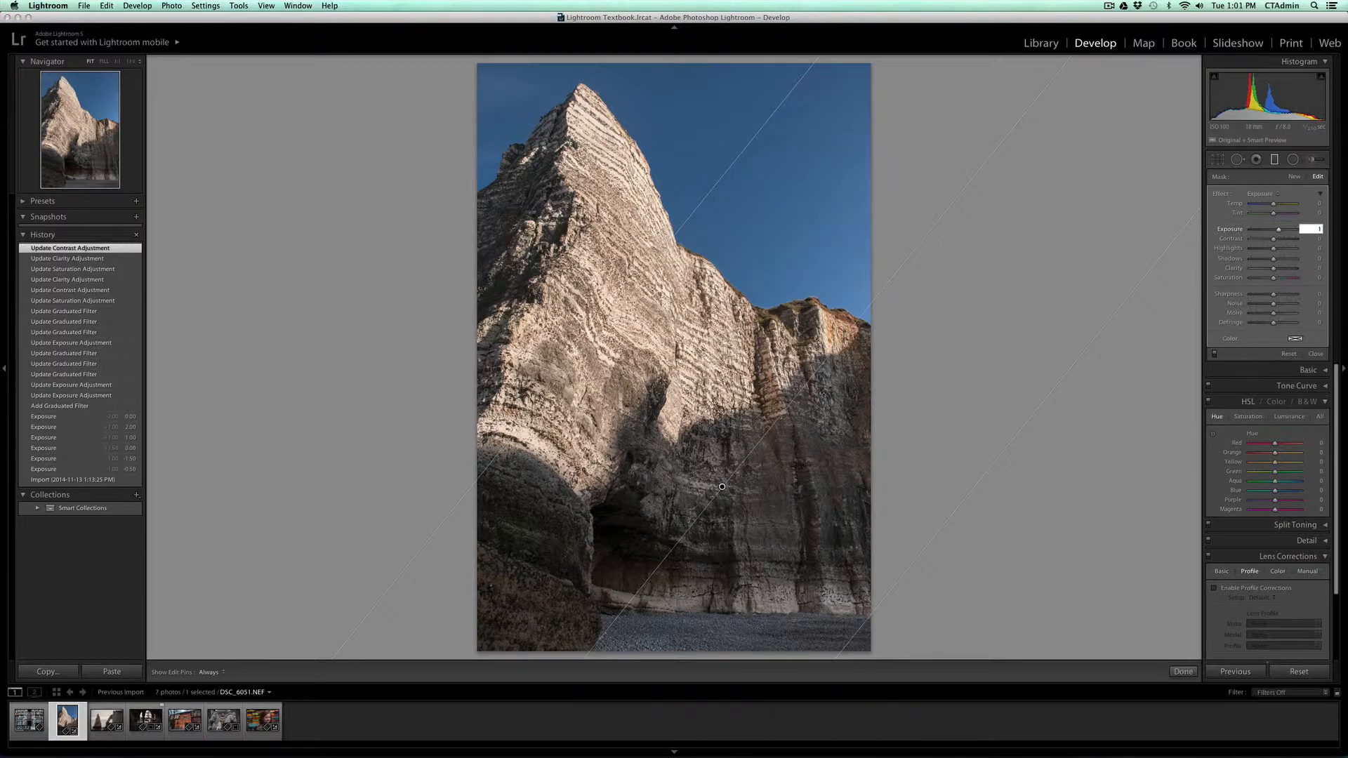
pyautogui.press('Return')
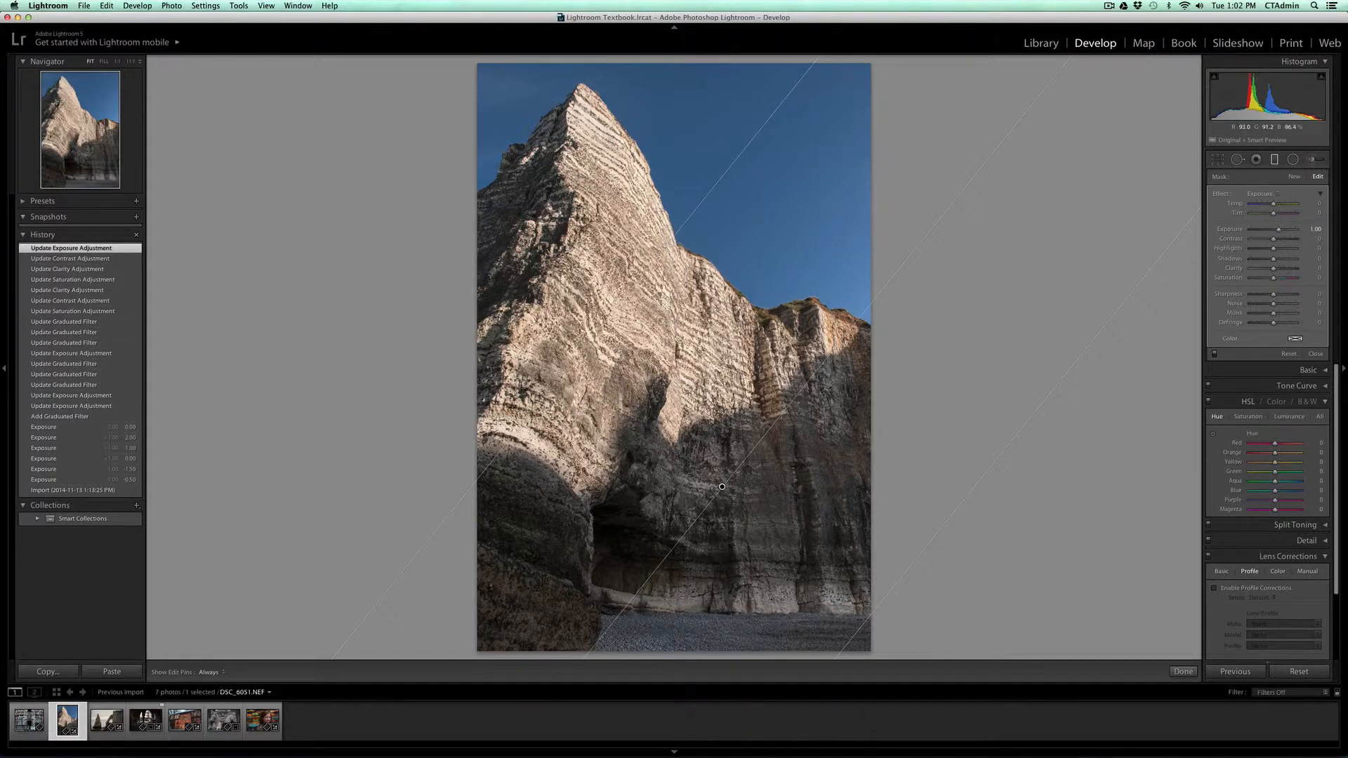
# Step: Add a second graduated filter diagonally from the photo's upper-left corner and lower its Exposure to -1.75
pyautogui.moveTo(489, 77); pyautogui.dragTo(823, 472)
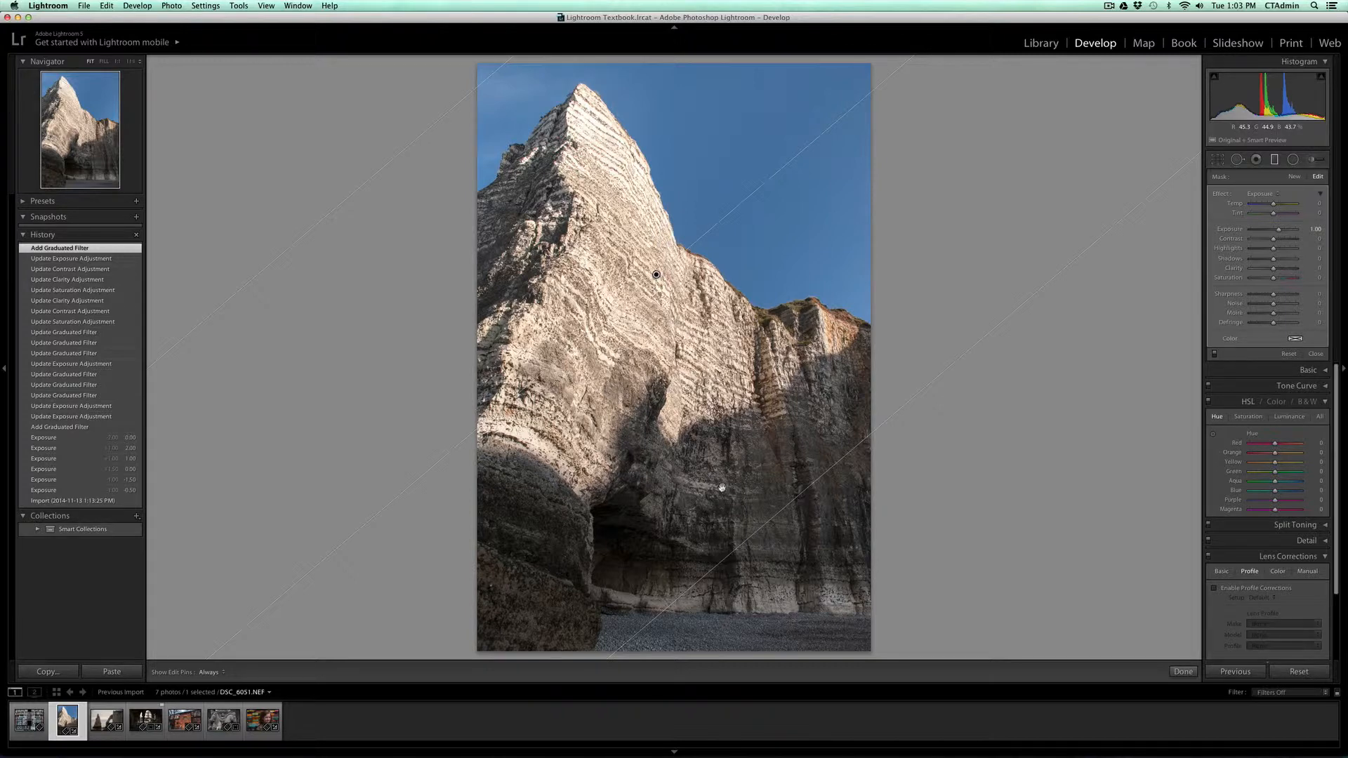
pyautogui.click(722, 487)
pyautogui.click(656, 275)
pyautogui.moveTo(1278, 230); pyautogui.dragTo(1264, 231)
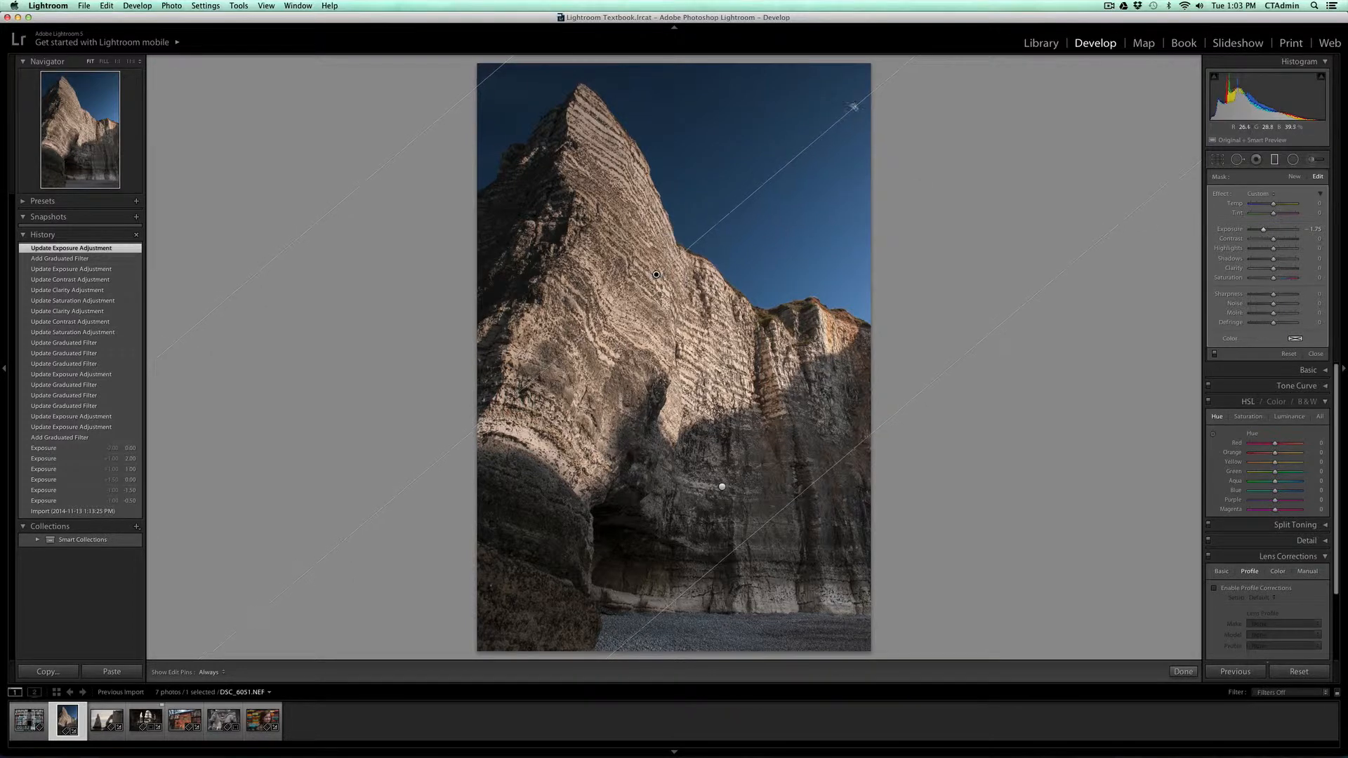
# Step: Add a third graduated filter from the upper-right sky toward the cliff and switch between the filter pins
pyautogui.moveTo(863, 128); pyautogui.dragTo(705, 301)
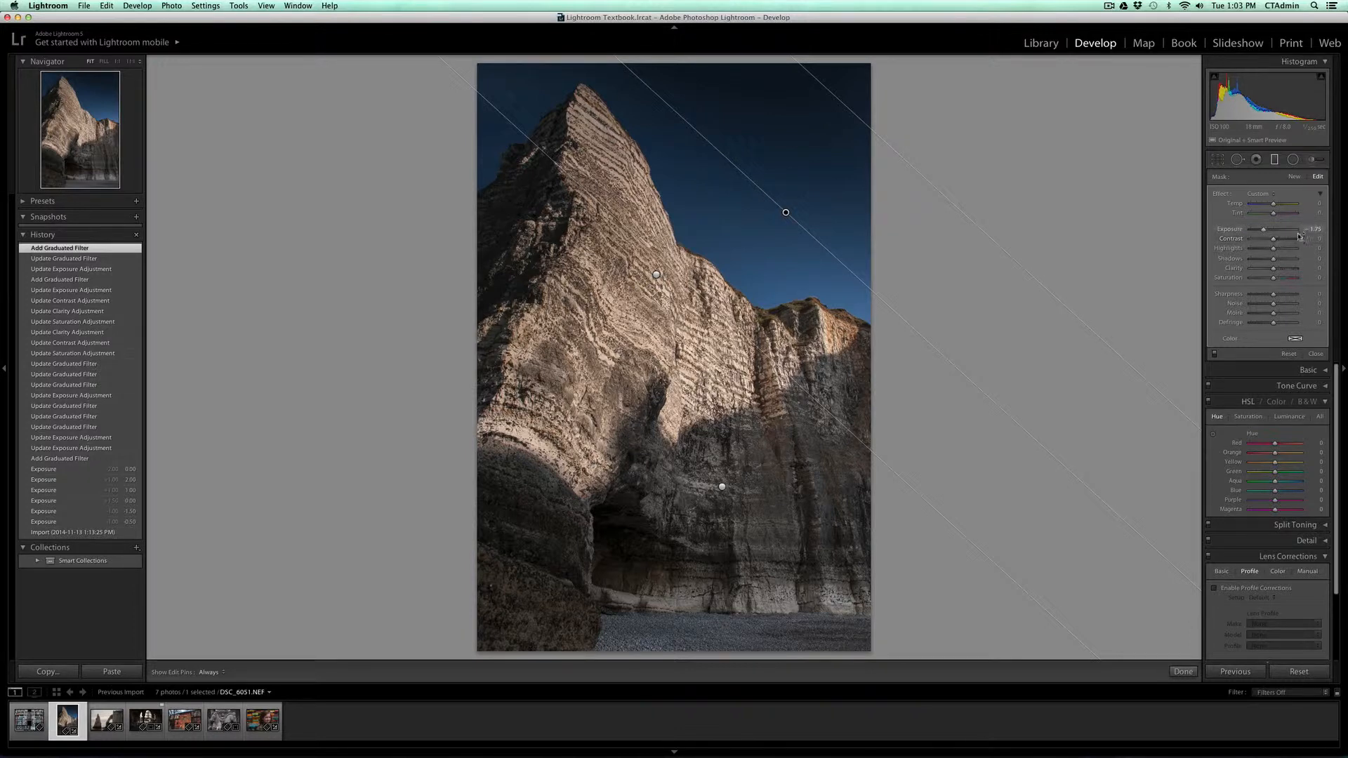
pyautogui.click(722, 486)
pyautogui.click(785, 212)
# Step: Delete the two extra graduated filters over the sky and upper cliff, keeping the one on the lower cliff
pyautogui.press('Delete')
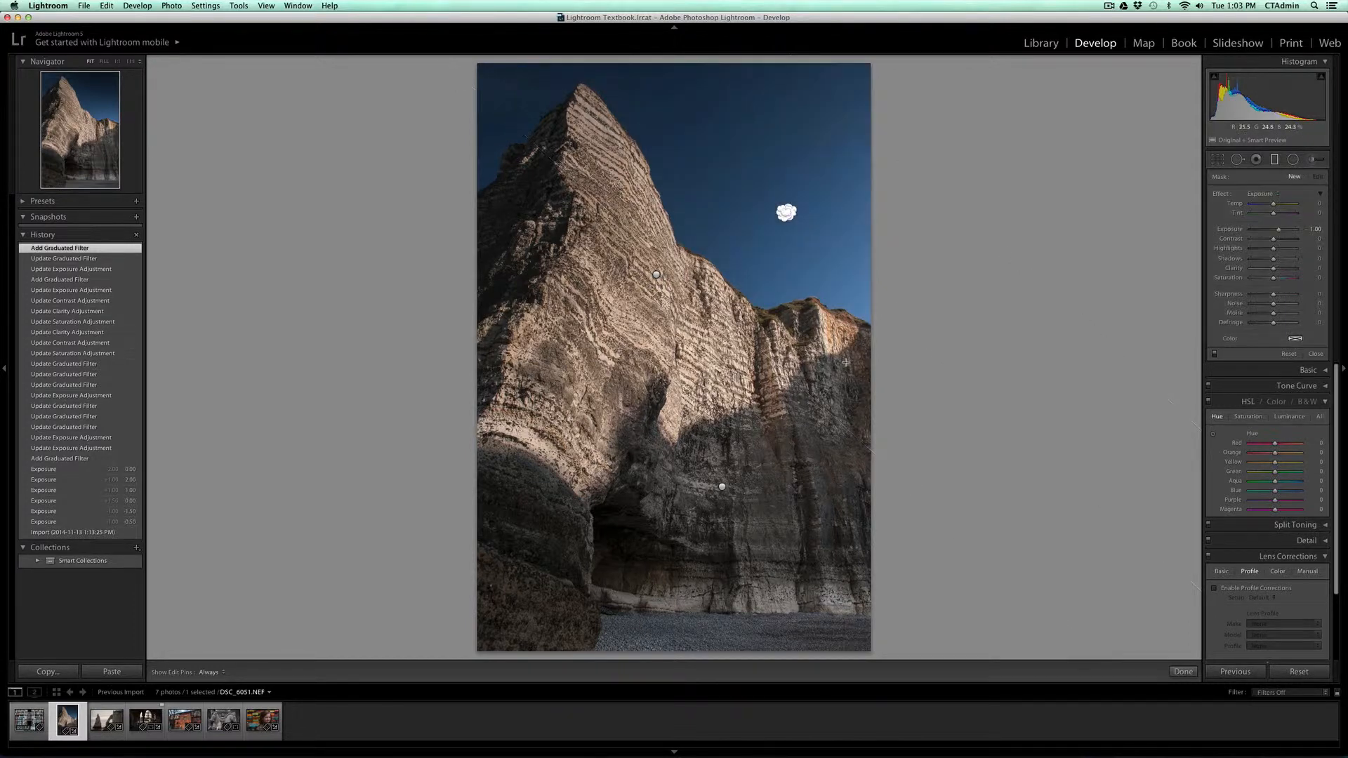
pyautogui.click(656, 274)
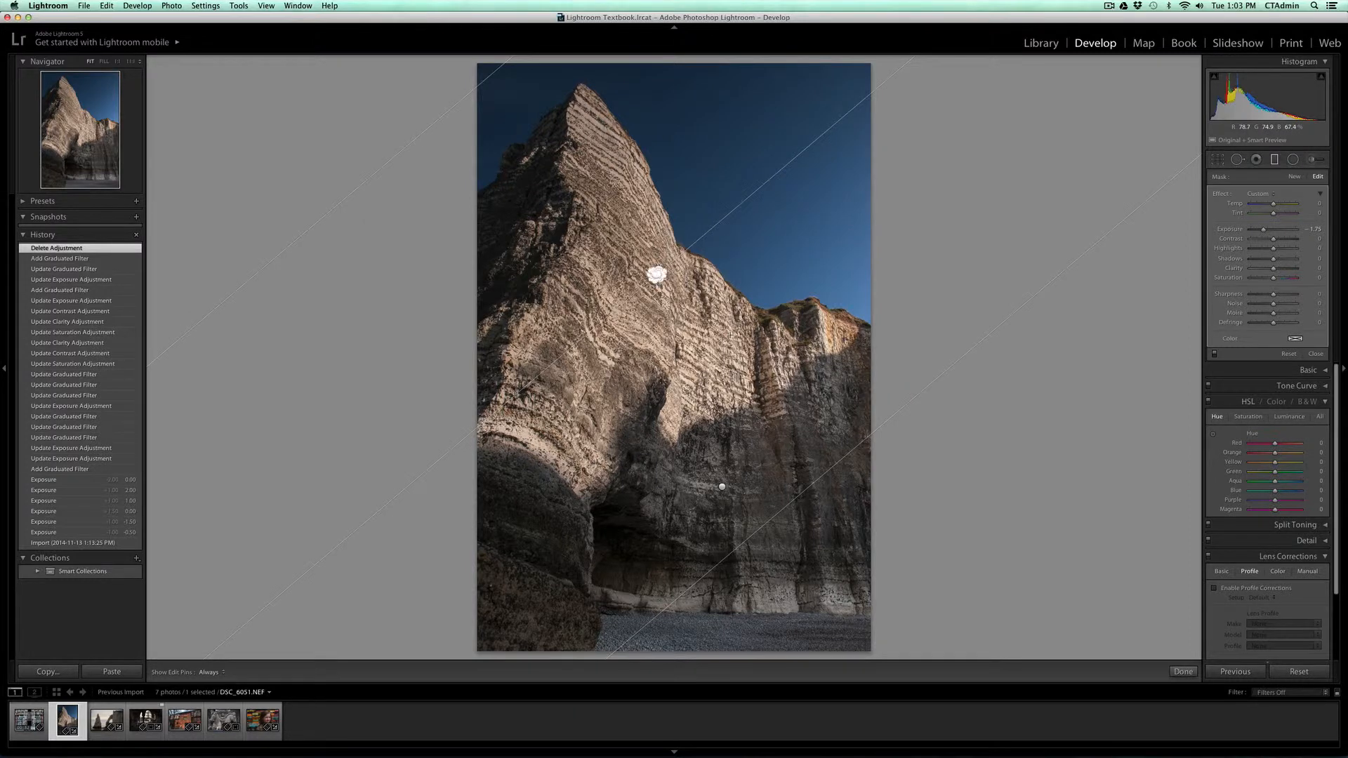
pyautogui.press('Delete')
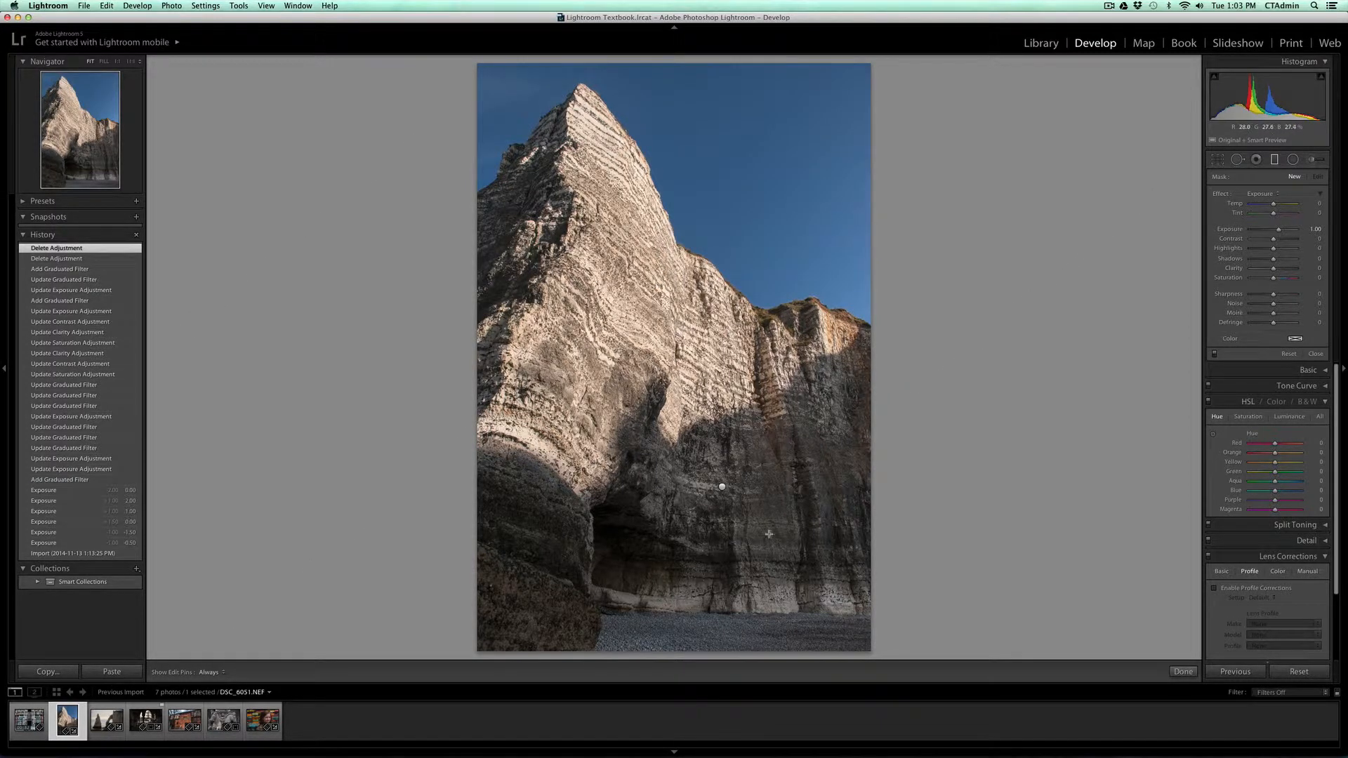
# Step: Select the graduated filter on the lower cliff and set its Temp to 25 and Tint to -5
pyautogui.click(721, 487)
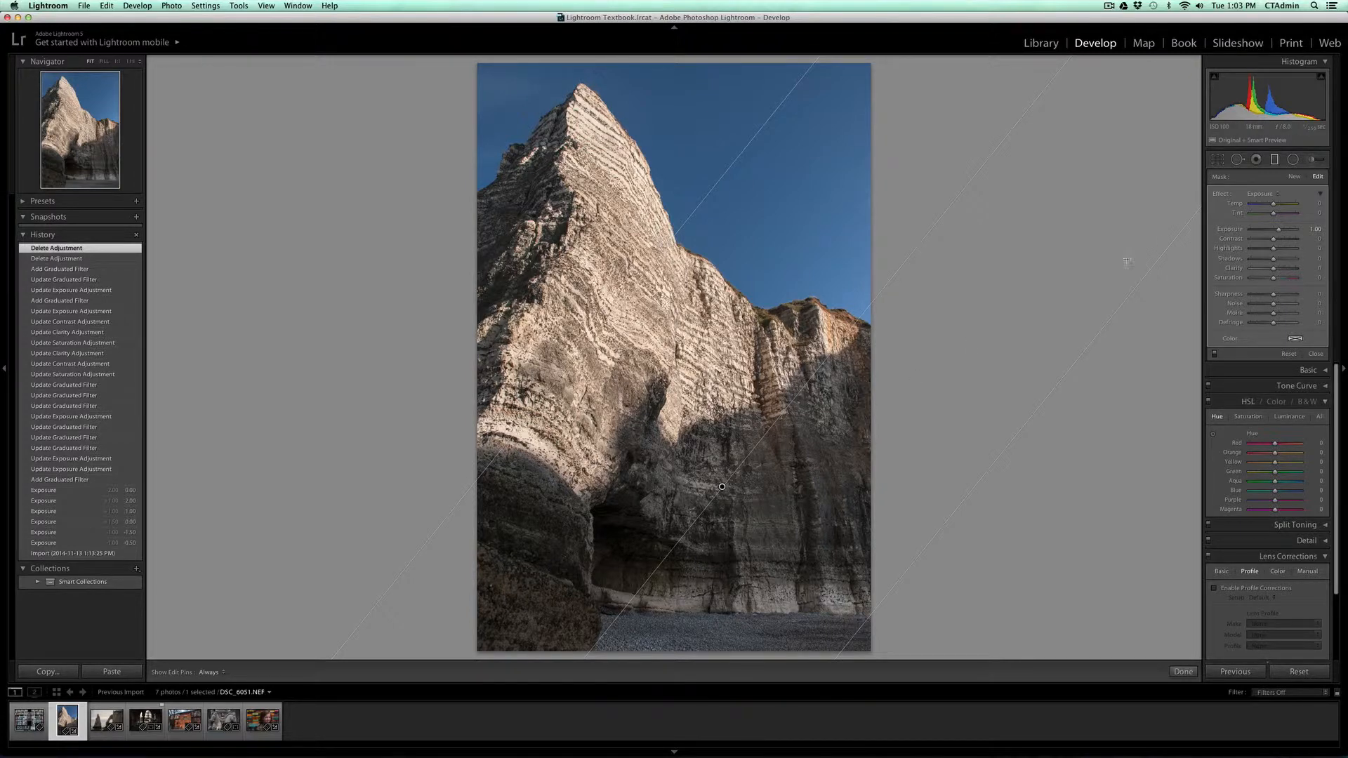
pyautogui.click(1317, 203)
pyautogui.write('25')
pyautogui.press('Return')
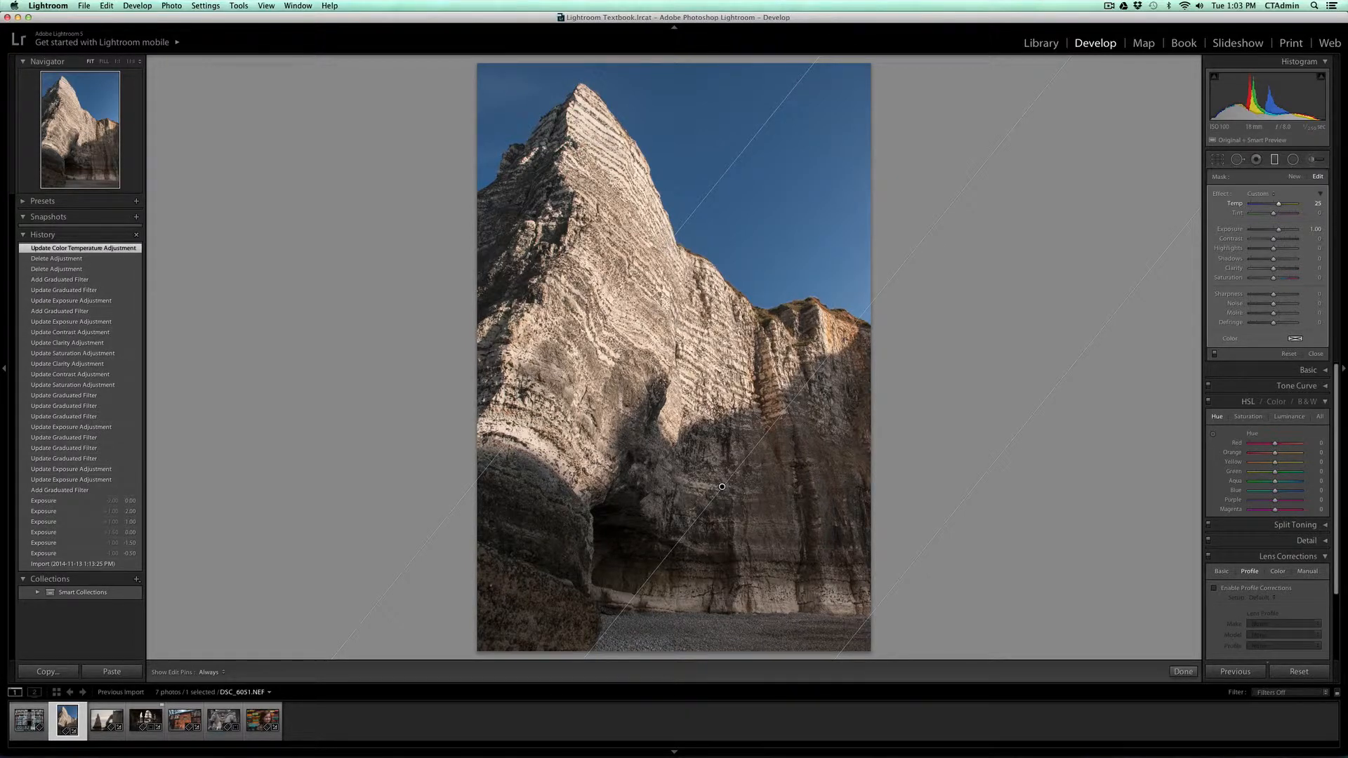
pyautogui.click(1314, 213)
pyautogui.write('-5')
pyautogui.press('Return')
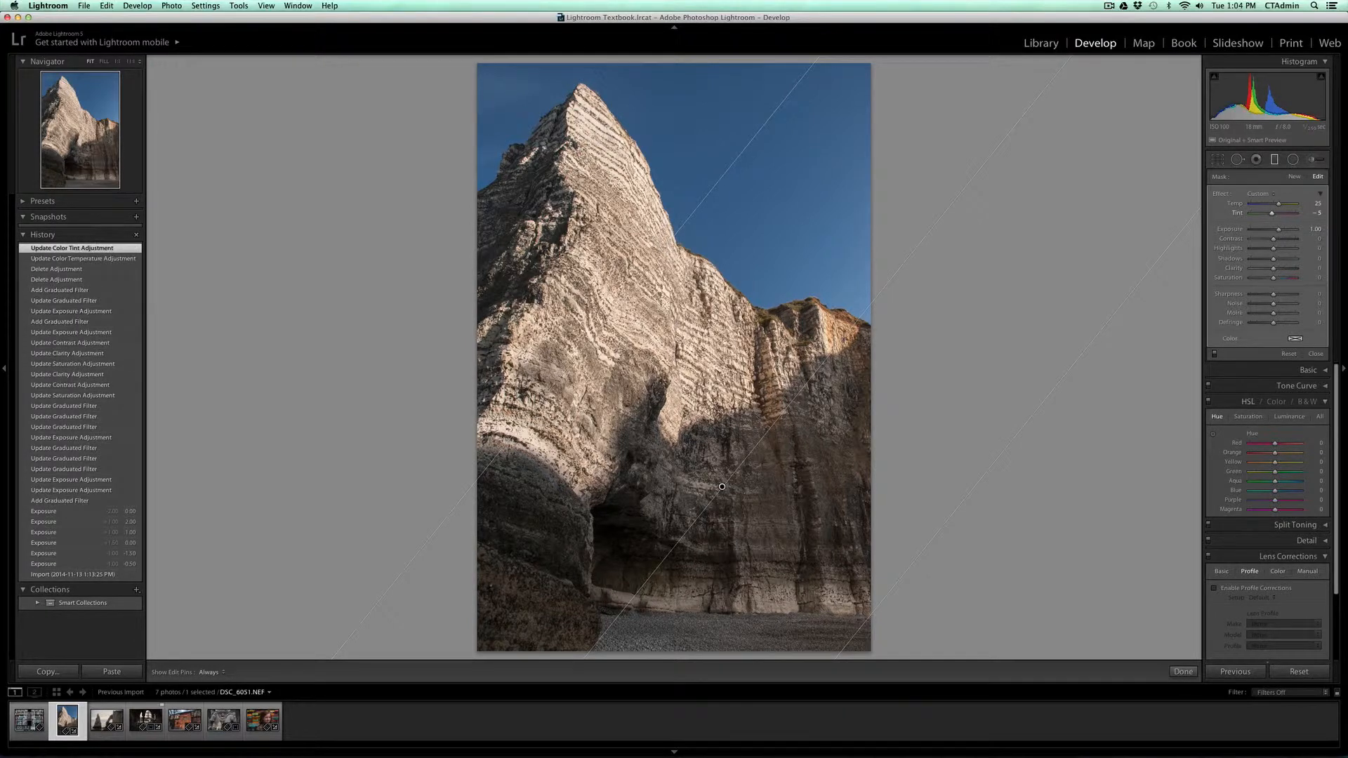
# Step: Set the graduated filter's Shadows to 50, Clarity to 25 and Saturation to 25
pyautogui.click(1312, 259)
pyautogui.press('Return')
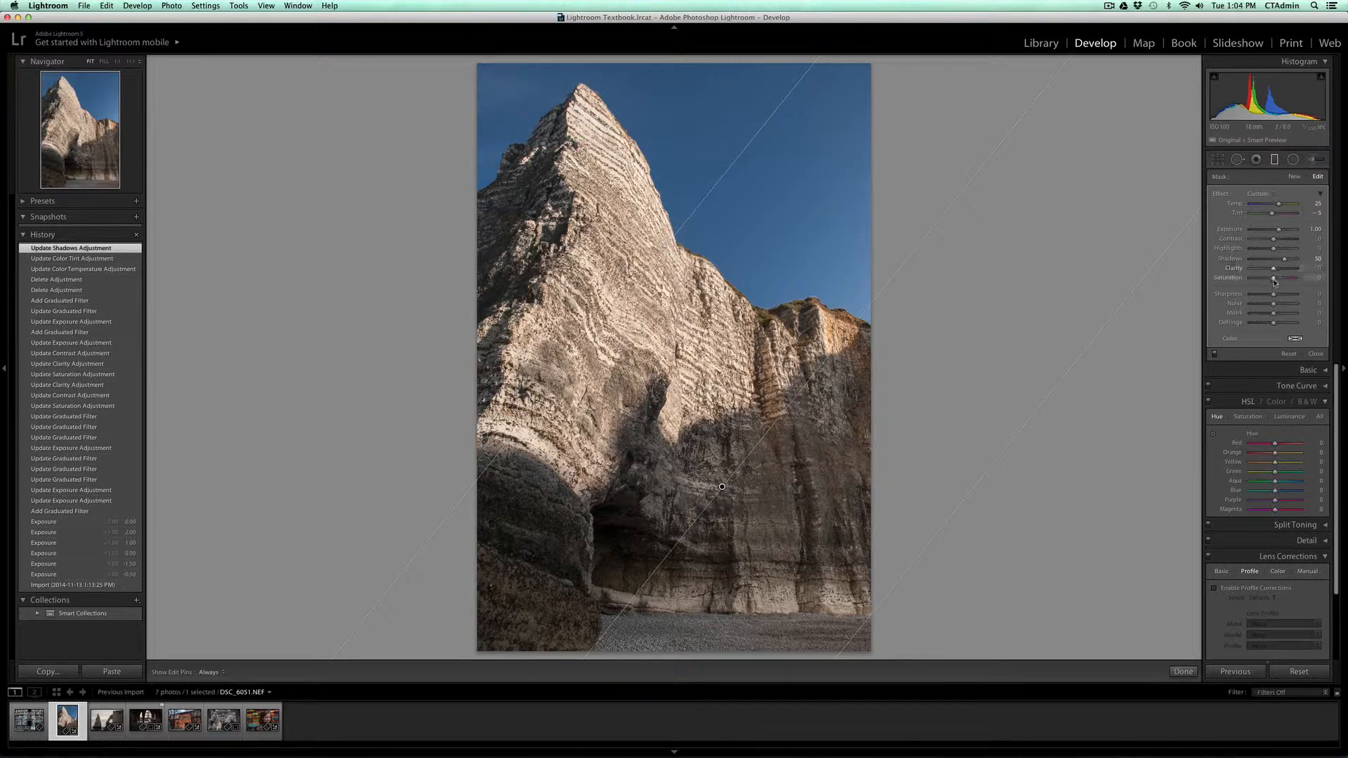
pyautogui.click(1316, 267)
pyautogui.write('25')
pyautogui.press('Return')
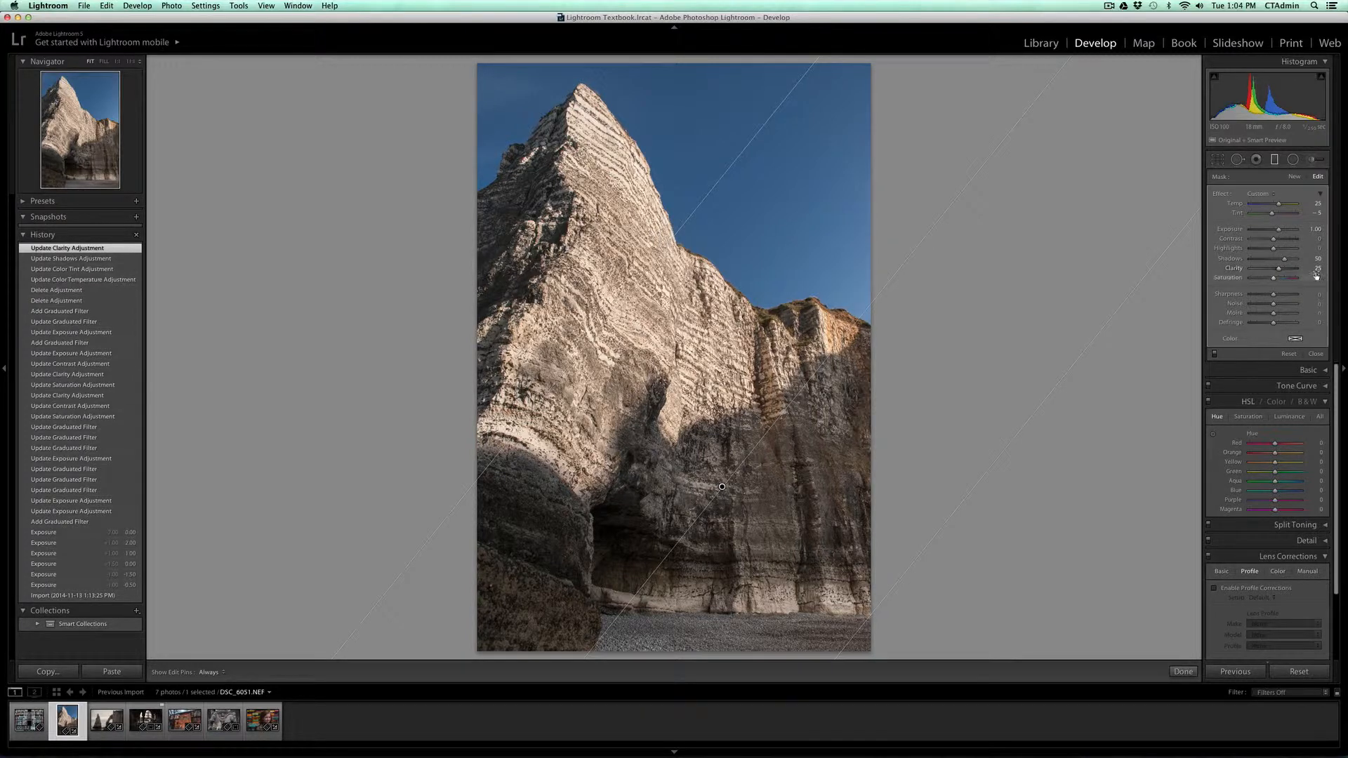
pyautogui.click(1315, 277)
pyautogui.write('25')
pyautogui.press('Return')
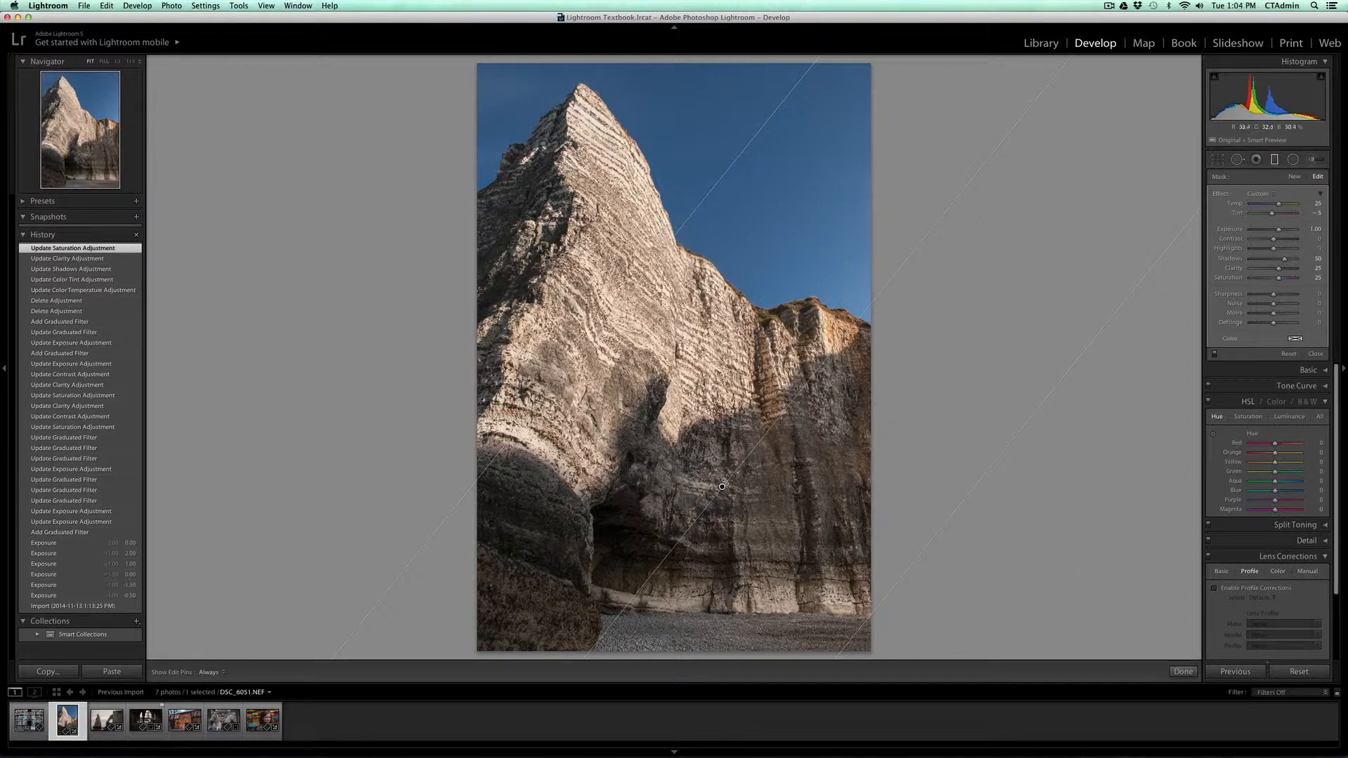
# Step: Rotate the graduated filter to a shallower diagonal, narrow its transition, and position it along the cliff's shadow edge
pyautogui.moveTo(721, 486); pyautogui.dragTo(722, 486)
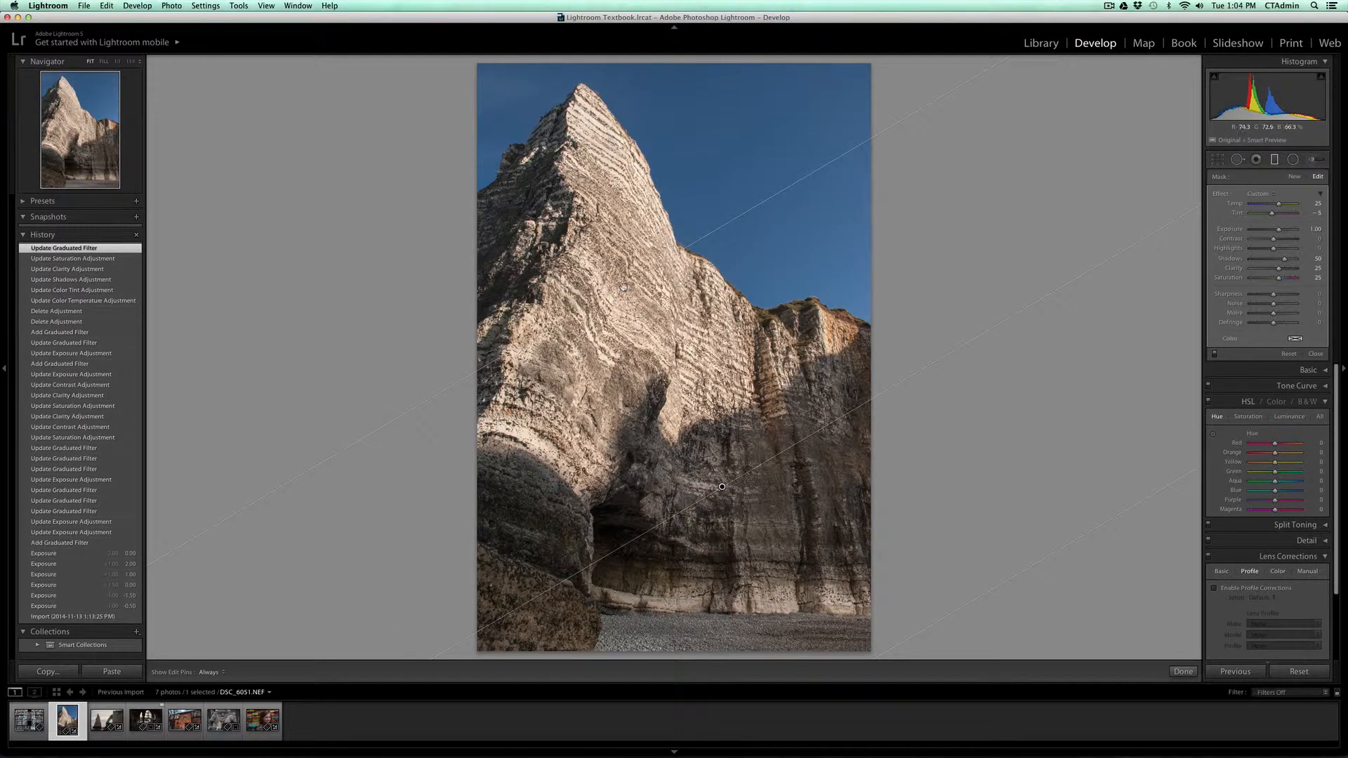
pyautogui.moveTo(623, 286); pyautogui.dragTo(637, 368)
pyautogui.moveTo(742, 520); pyautogui.dragTo(792, 551)
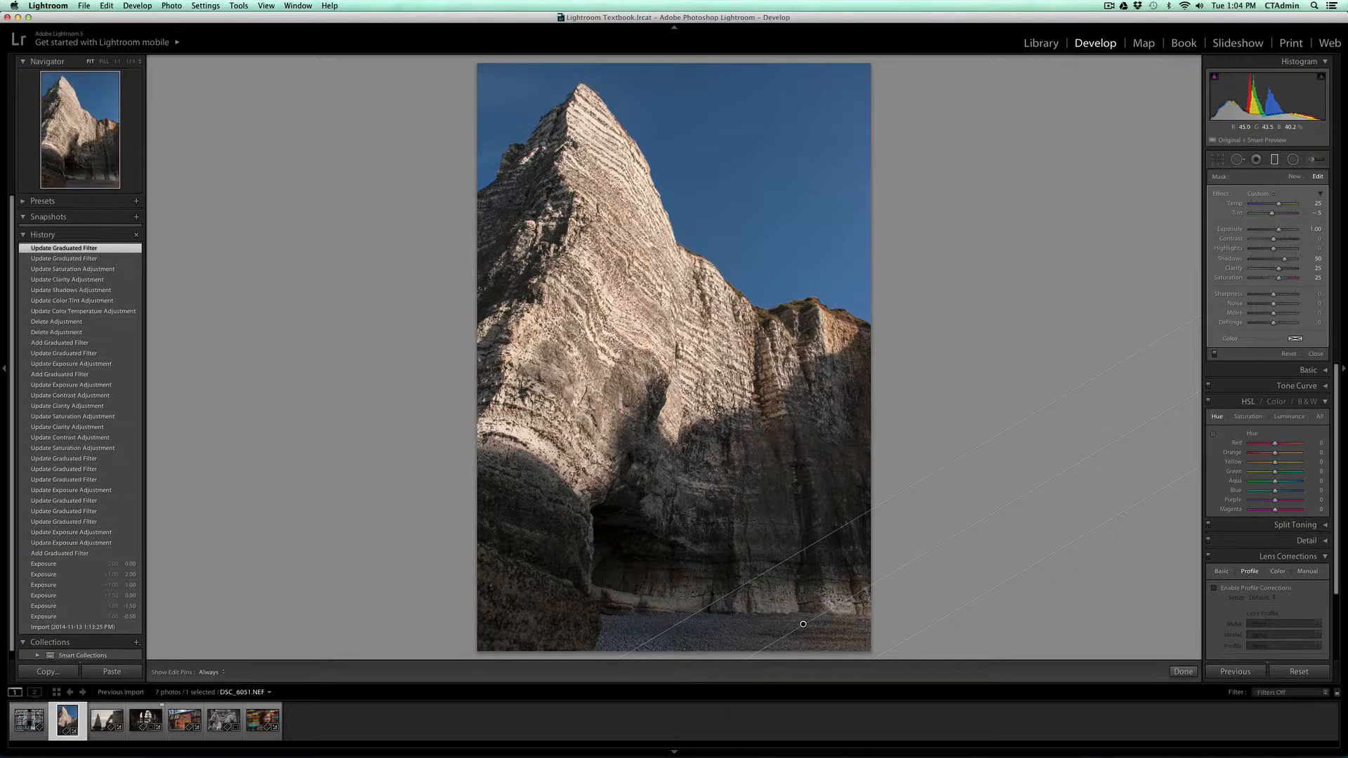
pyautogui.moveTo(804, 624)
pyautogui.mouseDown()
pyautogui.moveTo(701, 482)
pyautogui.moveTo(695, 424)
pyautogui.mouseUp()
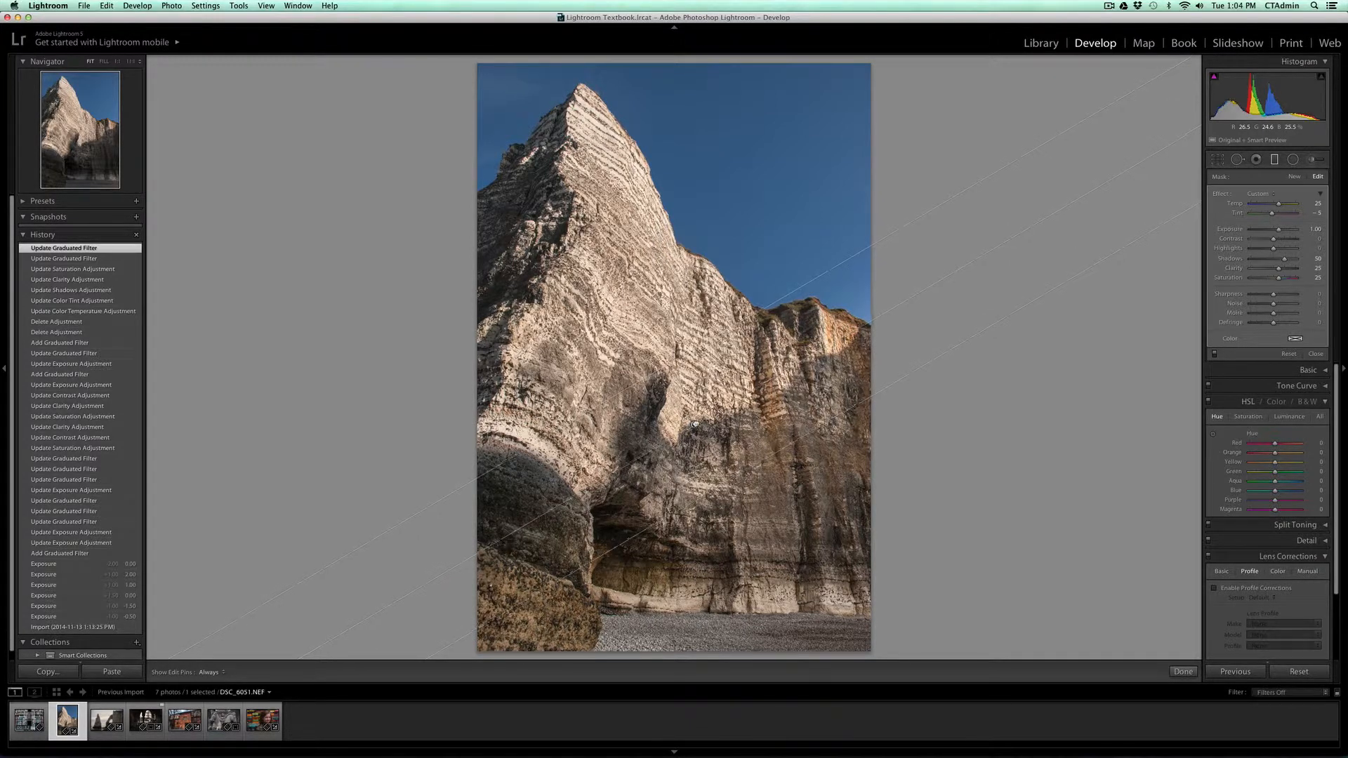
# Step: Fine-tune the spread of the graduated filter's transition along the cliff's shadow edge
pyautogui.moveTo(763, 464)
pyautogui.mouseDown()
pyautogui.moveTo(889, 632)
pyautogui.moveTo(743, 464)
pyautogui.mouseUp()
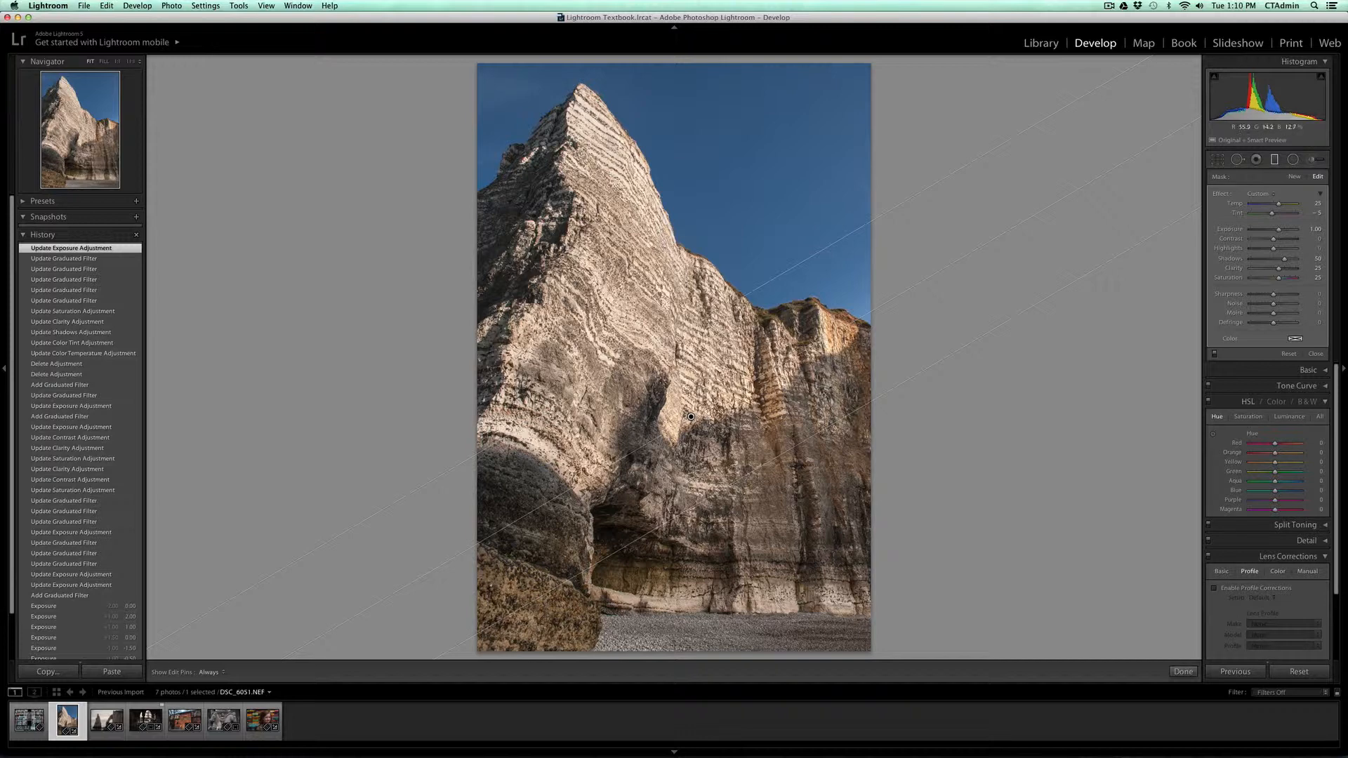
pyautogui.moveTo(748, 473)
pyautogui.mouseDown()
pyautogui.moveTo(757, 484)
pyautogui.moveTo(748, 457)
pyautogui.mouseUp()
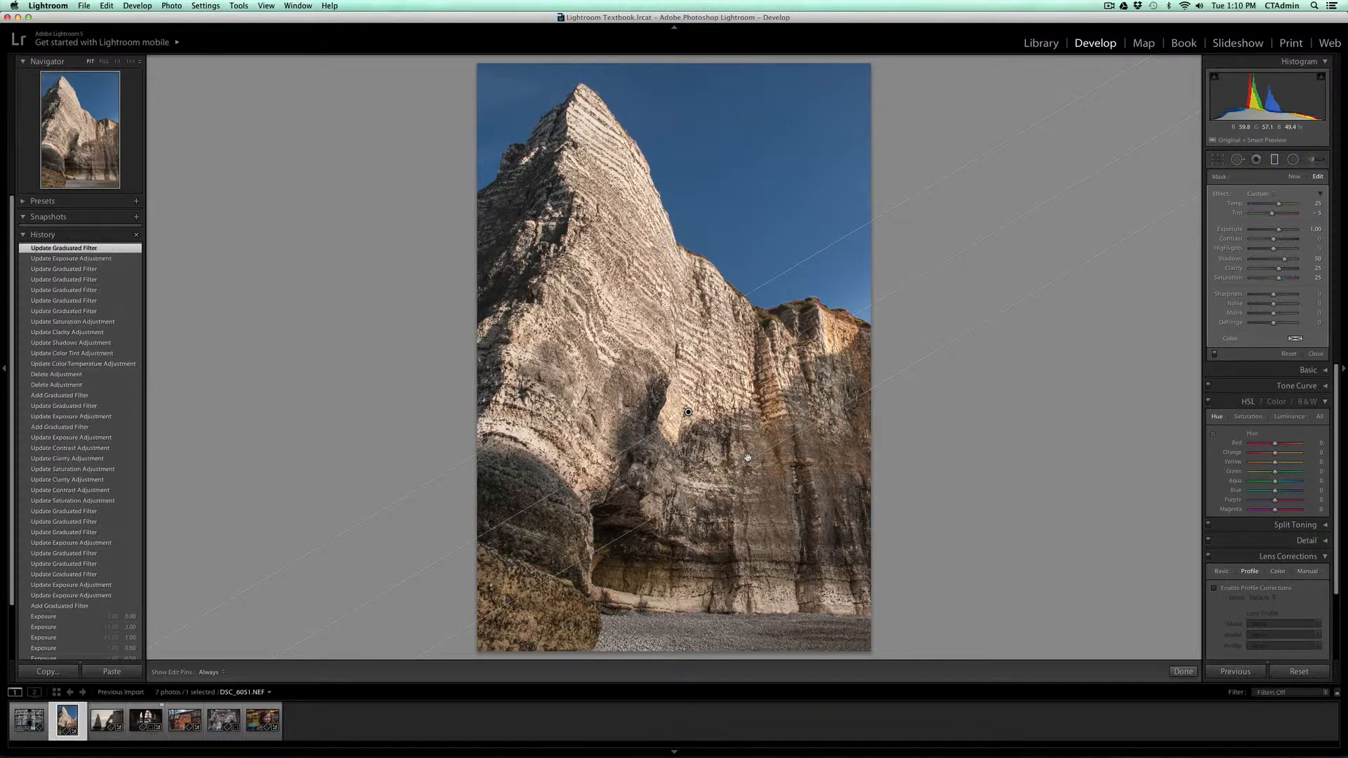
pyautogui.press('alt')
pyautogui.moveTo(750, 458); pyautogui.dragTo(768, 495)
pyautogui.moveTo(767, 495); pyautogui.dragTo(766, 493)
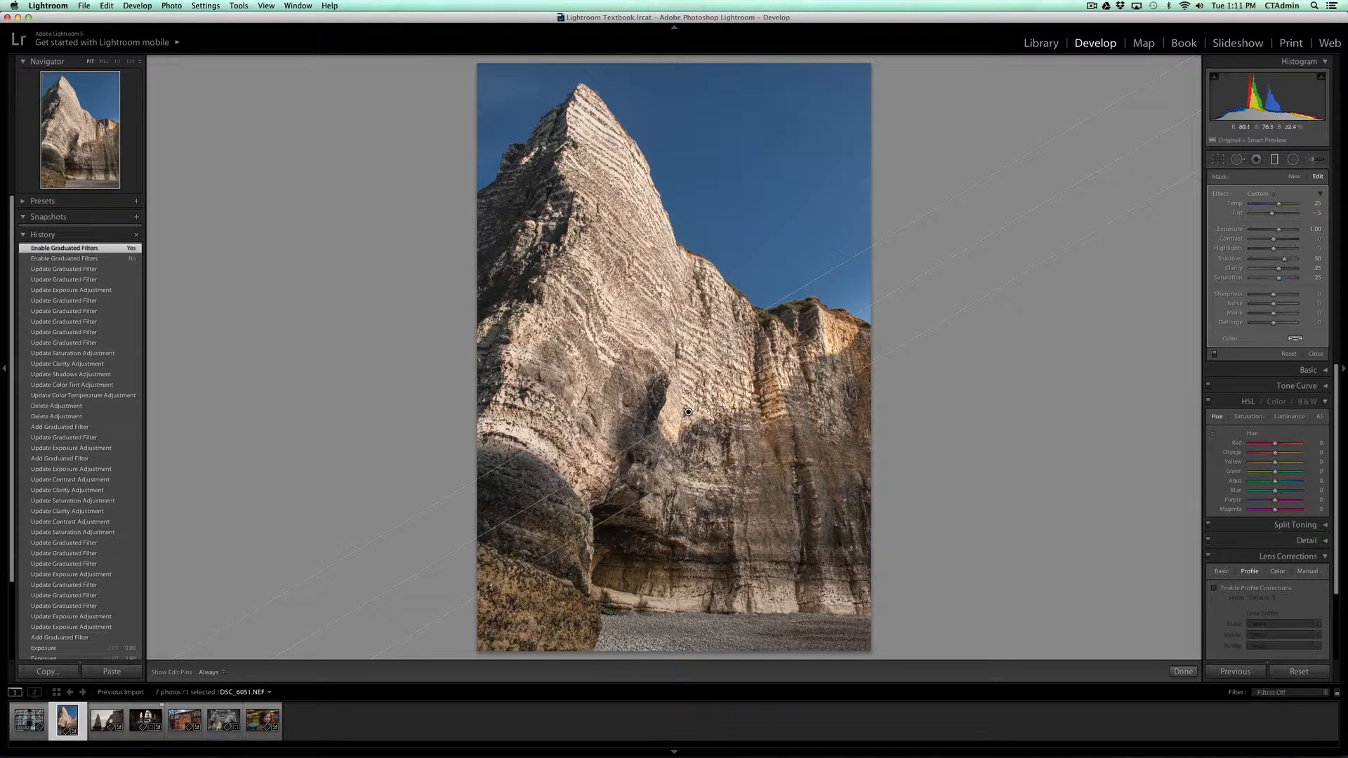
# Step: Turn the graduated filter off and back on to compare the photo before and after
pyautogui.click(1215, 356)
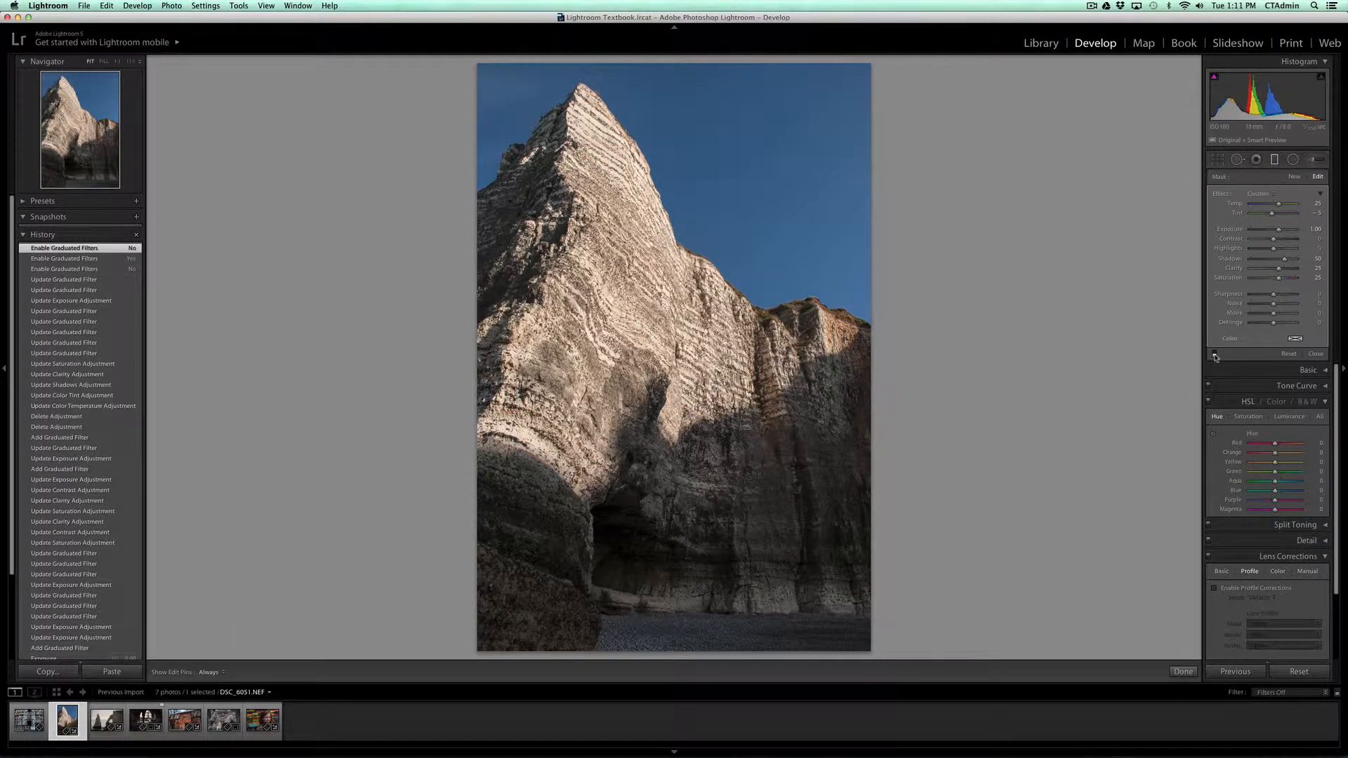
pyautogui.click(1214, 356)
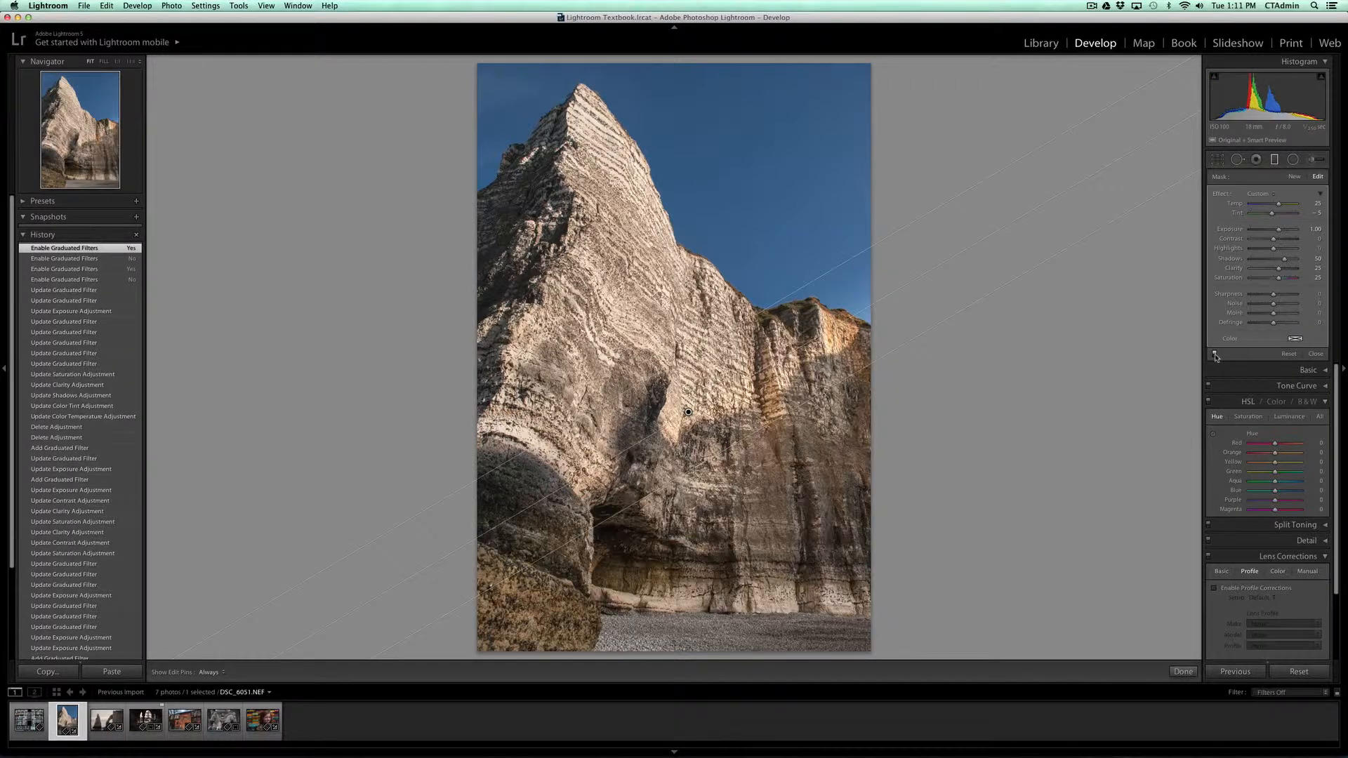